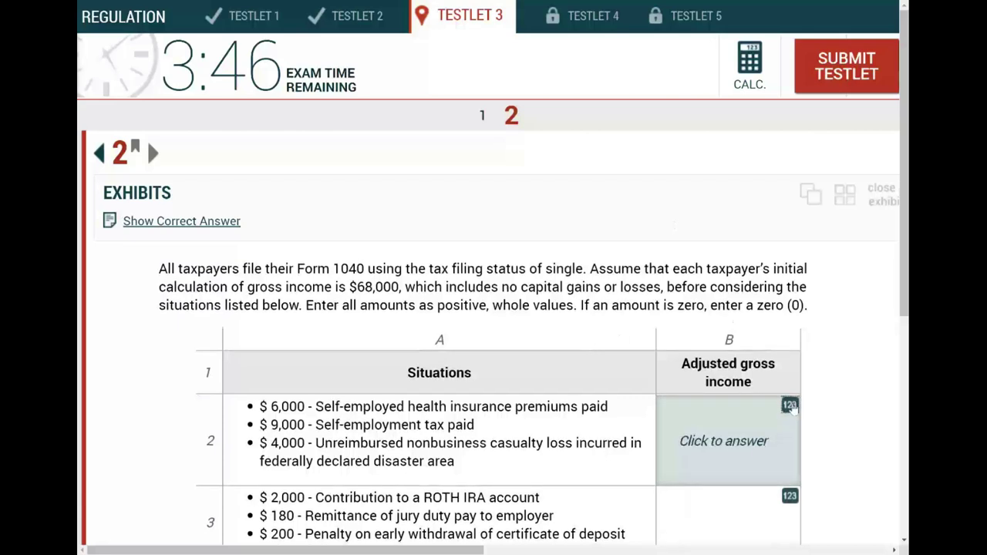
pyautogui.click(783, 440)
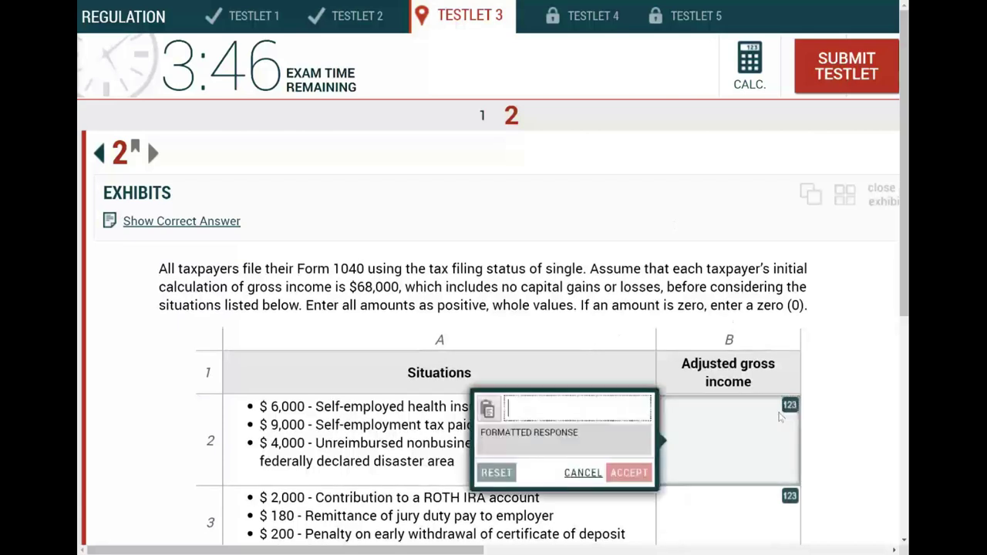
pyautogui.click(583, 474)
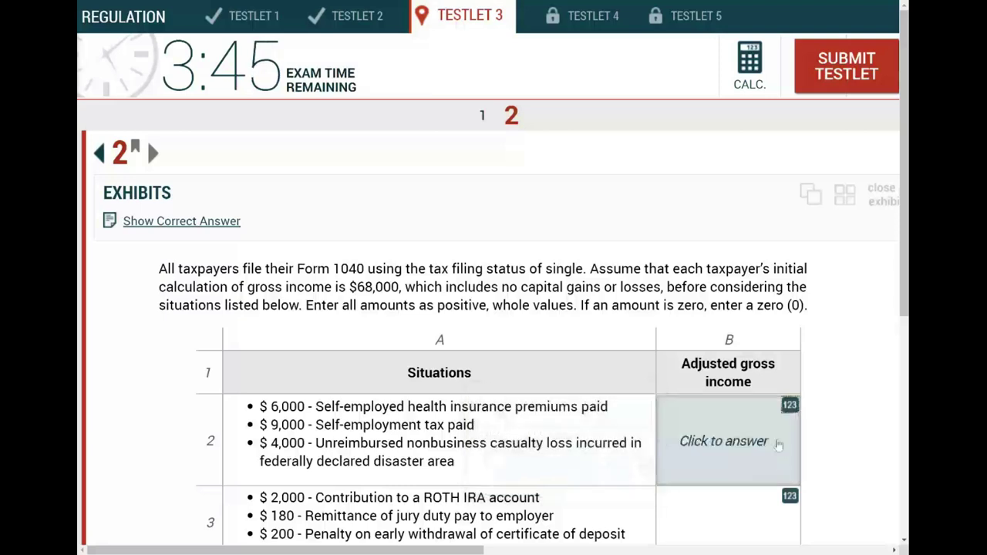
pyautogui.click(780, 440)
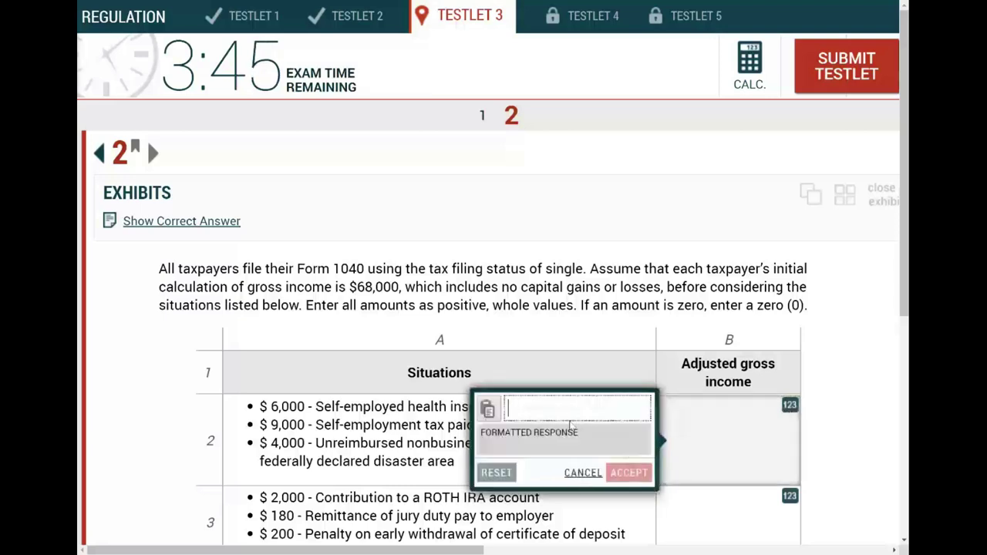
pyautogui.write('76')
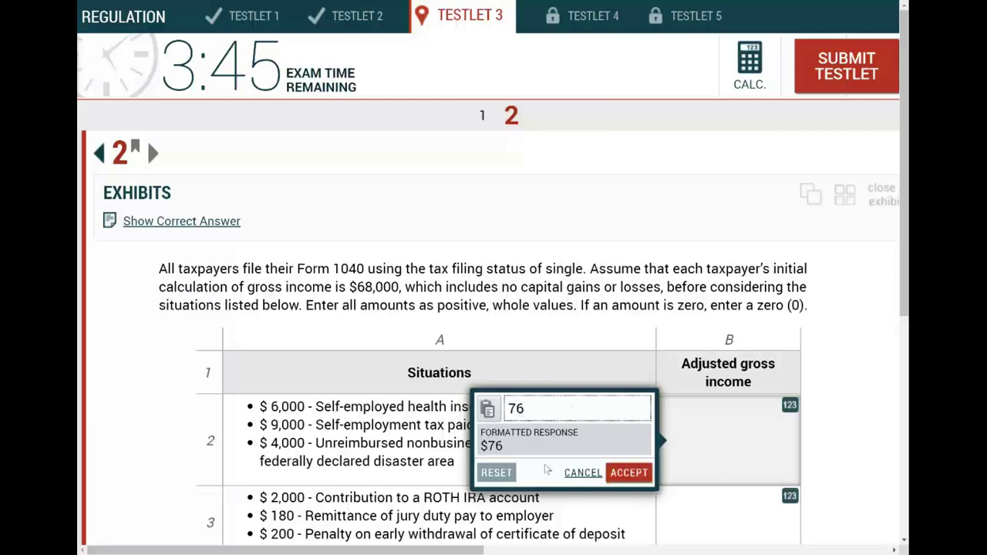
pyautogui.click(582, 473)
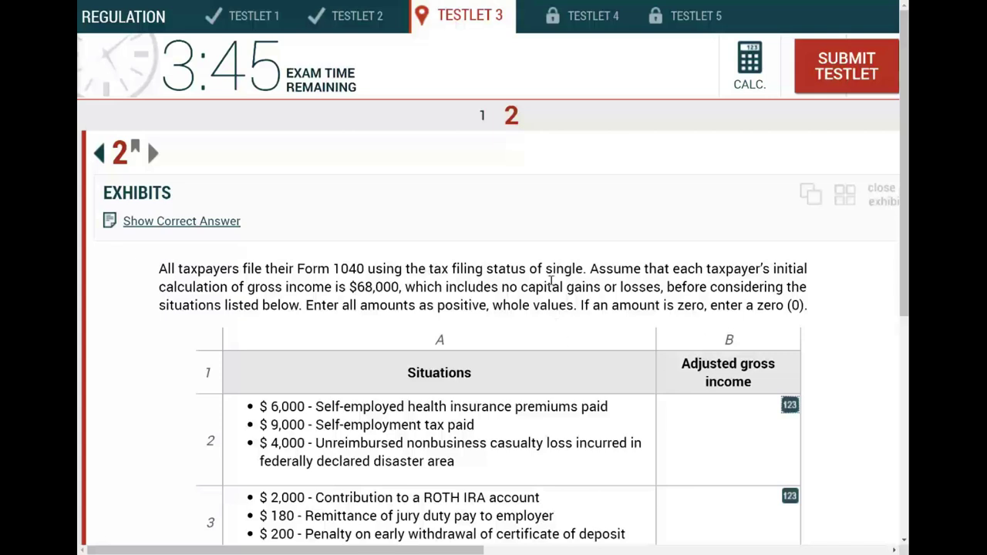
pyautogui.moveTo(753, 383); pyautogui.dragTo(674, 370)
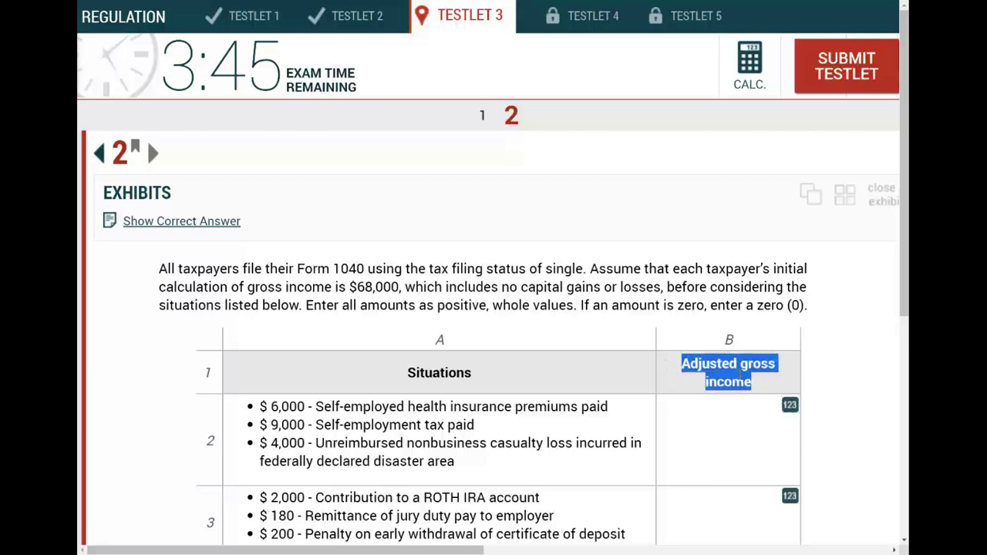
pyautogui.click(696, 370)
pyautogui.moveTo(680, 364); pyautogui.dragTo(778, 377)
pyautogui.moveTo(158, 268); pyautogui.dragTo(251, 270)
pyautogui.moveTo(315, 270); pyautogui.dragTo(351, 270)
pyautogui.click(444, 270)
pyautogui.moveTo(444, 270); pyautogui.dragTo(478, 270)
pyautogui.moveTo(584, 270); pyautogui.dragTo(519, 270)
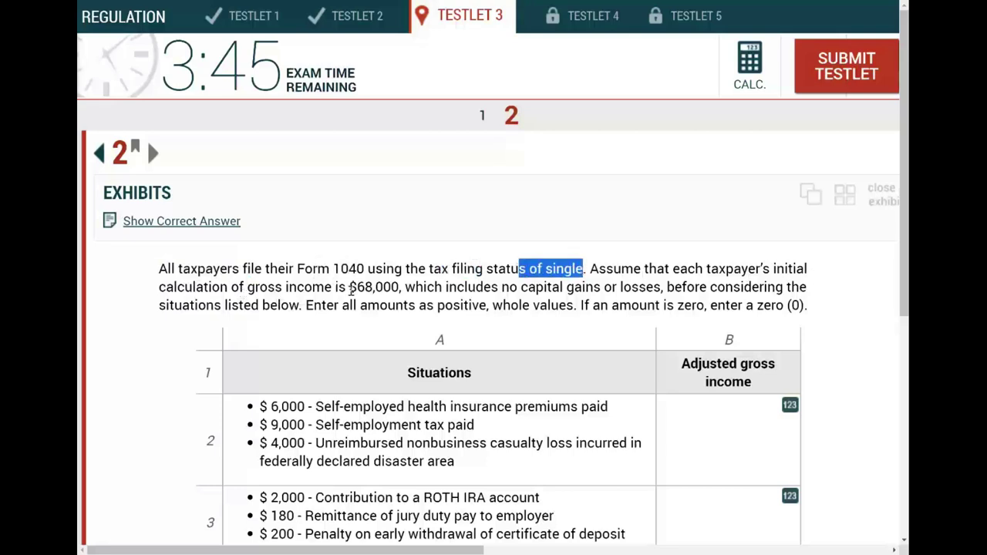
pyautogui.moveTo(398, 292); pyautogui.dragTo(349, 291)
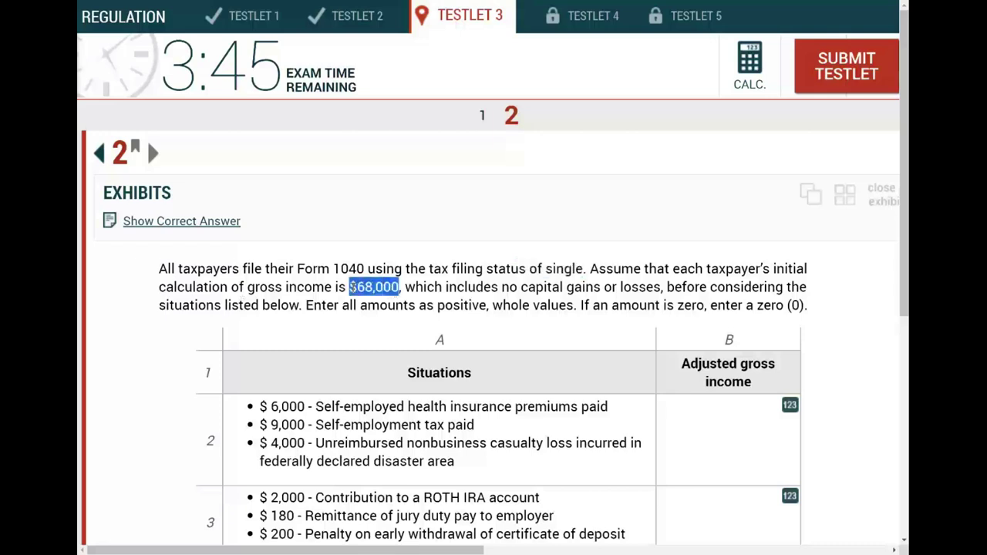
pyautogui.moveTo(508, 290); pyautogui.dragTo(677, 304)
pyautogui.click(680, 298)
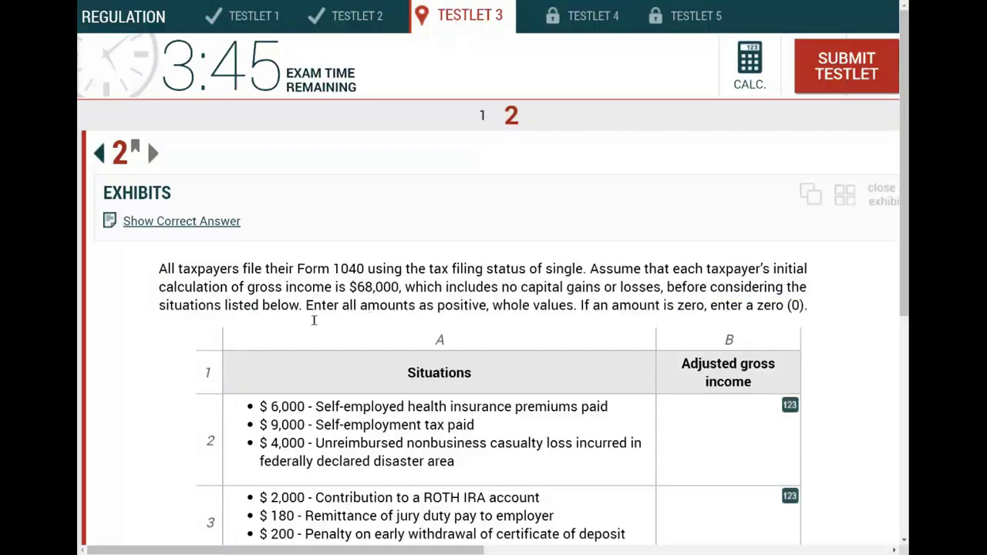
pyautogui.doubleClick(446, 307)
pyautogui.click(535, 306)
pyautogui.moveTo(533, 306); pyautogui.dragTo(551, 306)
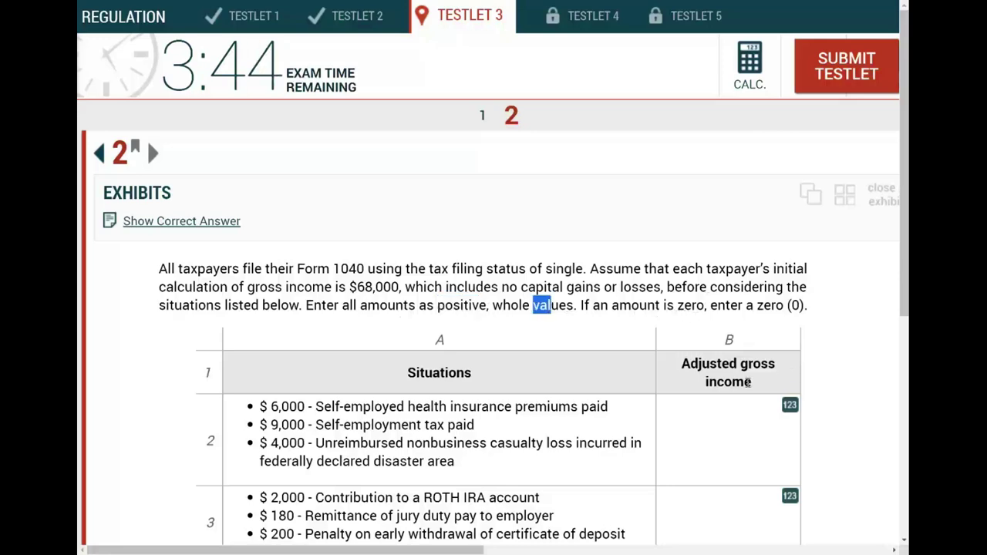
pyautogui.scroll(-1, 749, 383)
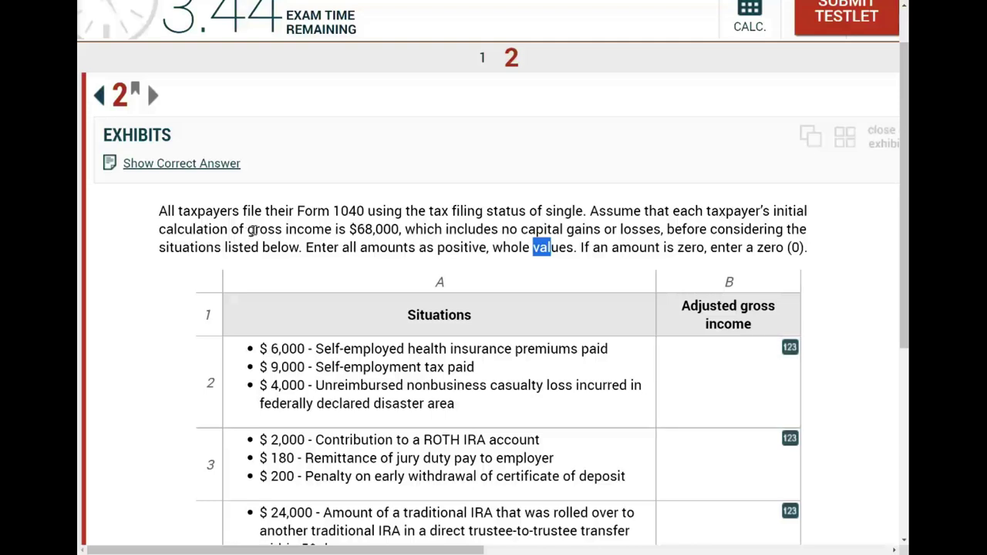
pyautogui.moveTo(350, 229); pyautogui.dragTo(398, 229)
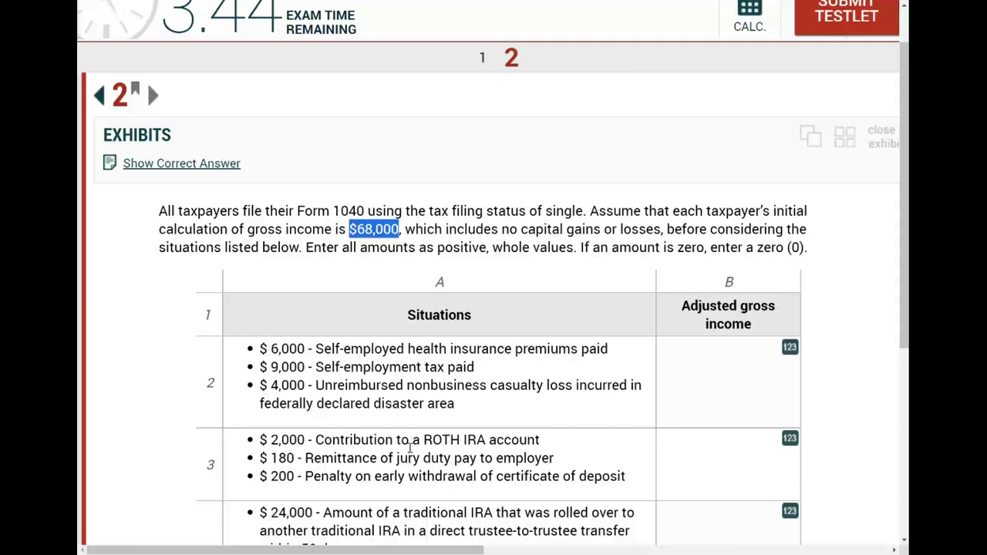
pyautogui.scroll(-3, 411, 447)
pyautogui.moveTo(187, 269); pyautogui.dragTo(228, 266)
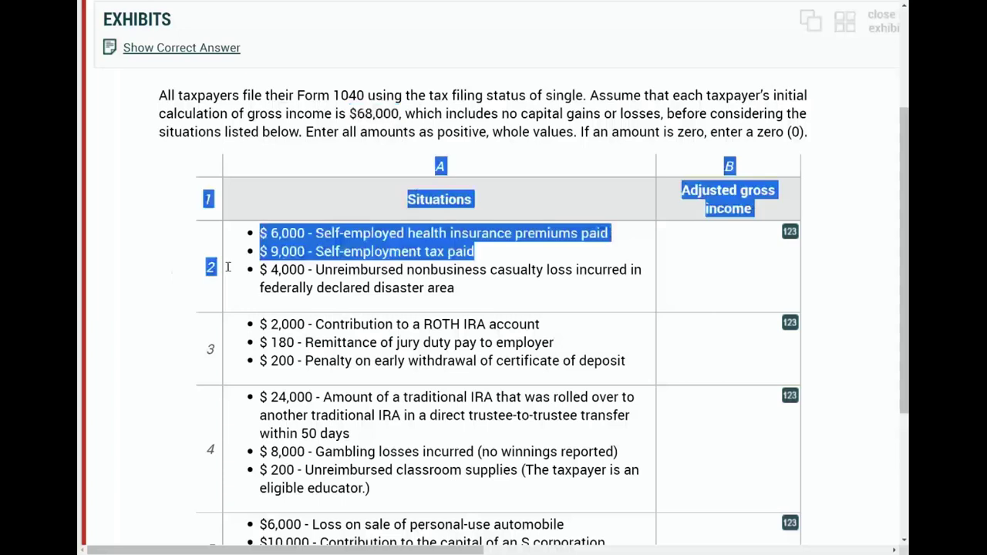
pyautogui.doubleClick(213, 350)
pyautogui.click(203, 453)
pyautogui.moveTo(203, 453); pyautogui.dragTo(231, 454)
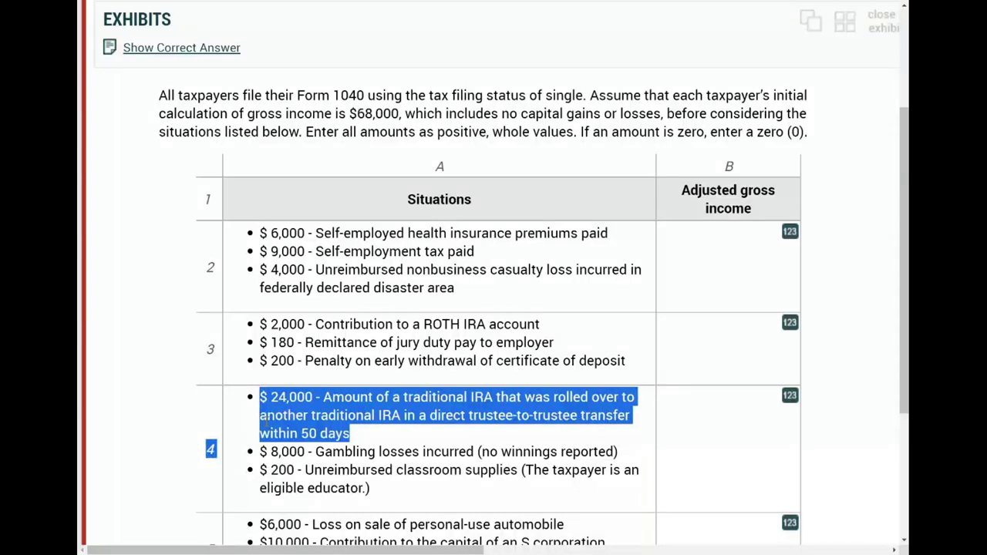
pyautogui.click(972, 223)
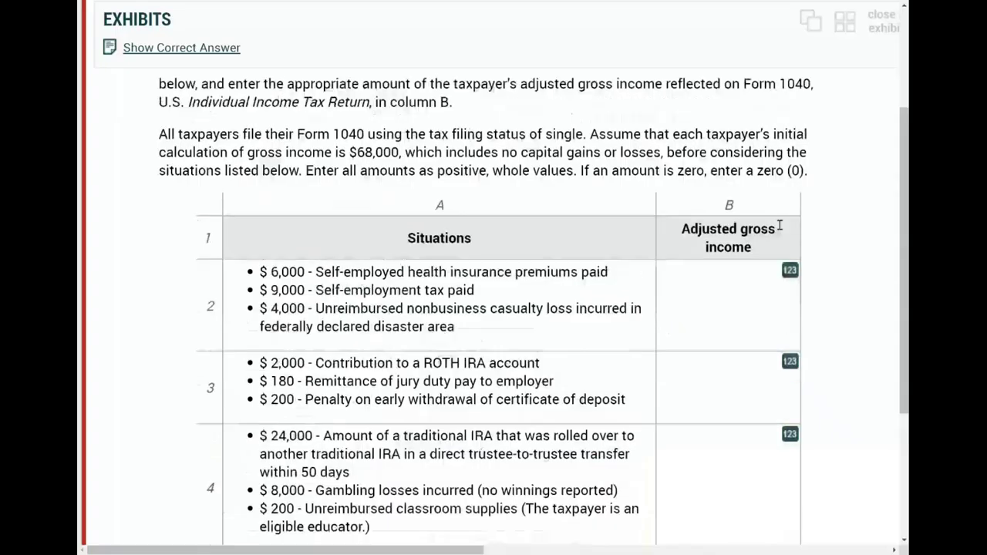
pyautogui.scroll(1, 695, 342)
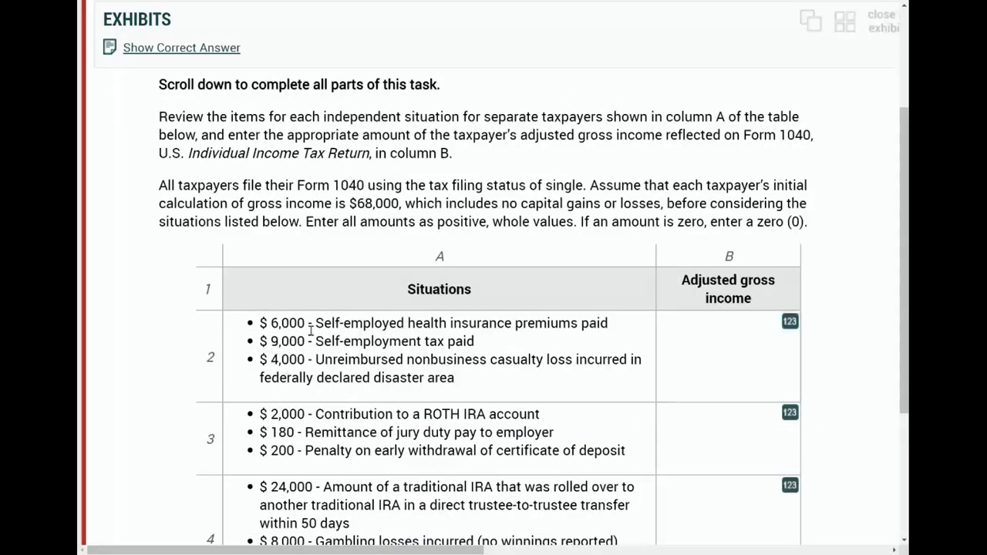
# Highlight row 2's health insurance premiums item and open the calculator beside it
pyautogui.scroll(1, 486, 283)
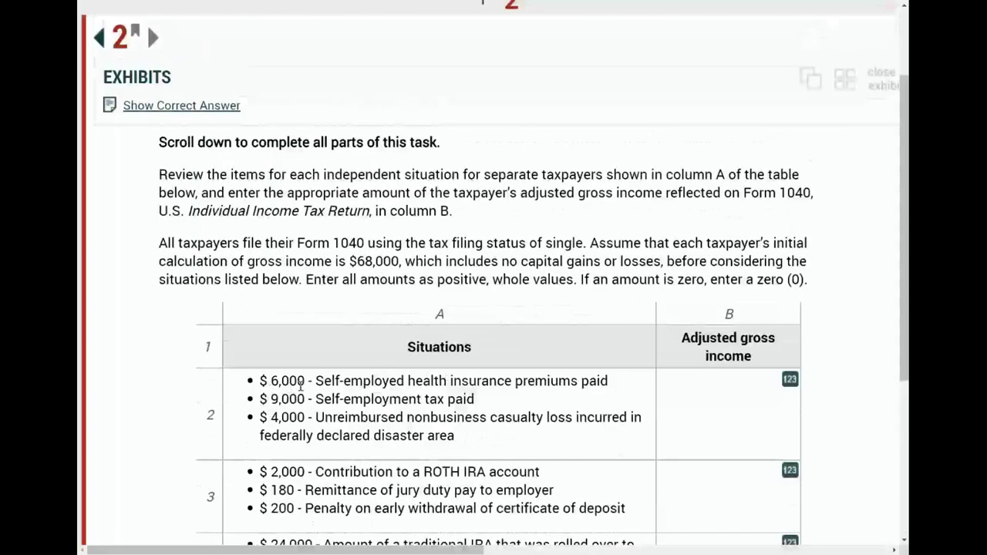
pyautogui.moveTo(315, 381); pyautogui.dragTo(617, 381)
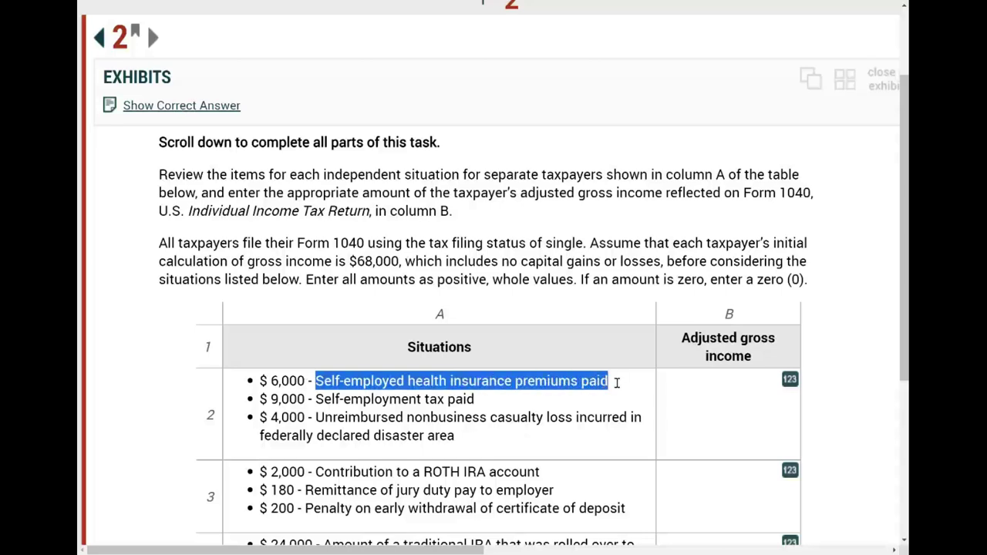
pyautogui.scroll(2, 376, 390)
pyautogui.click(759, 71)
pyautogui.moveTo(714, 147); pyautogui.dragTo(512, 36)
pyautogui.scroll(-1, 532, 421)
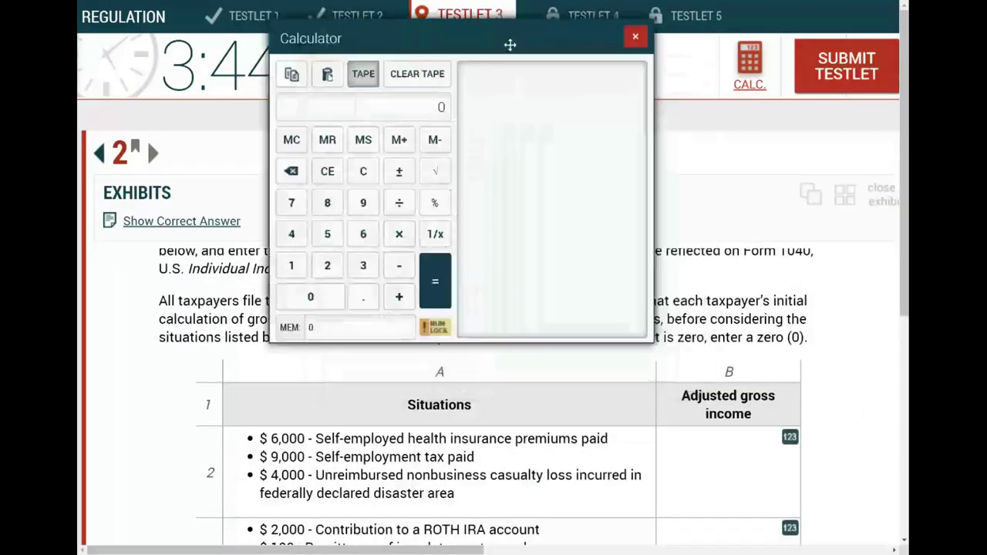
# Compute 68,000 minus 6,000 on the calculator, giving 62,000, then highlight the self-employment tax item
pyautogui.write('680000')
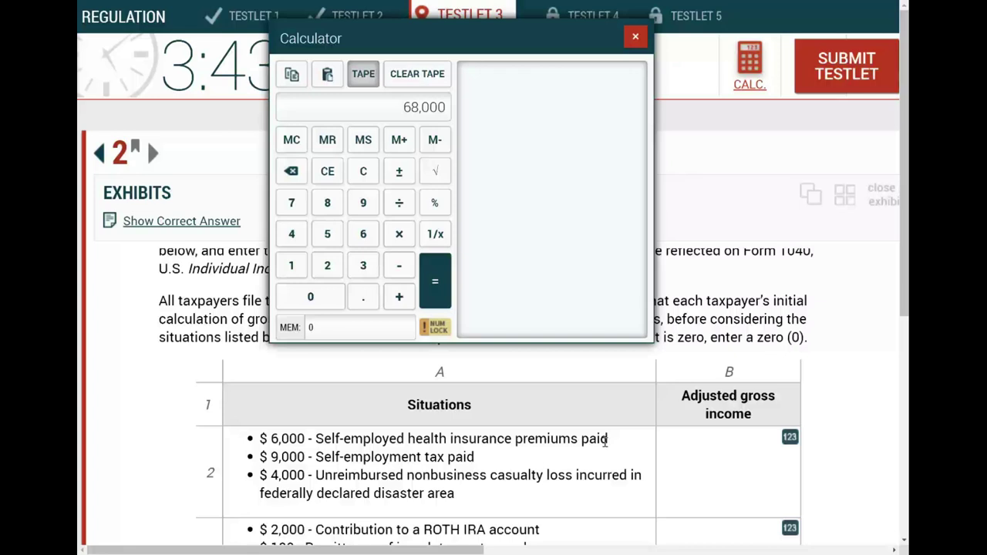
pyautogui.press('-')
pyautogui.press('6')
pyautogui.press('0')
pyautogui.press('0')
pyautogui.press('0')
pyautogui.press('Return')
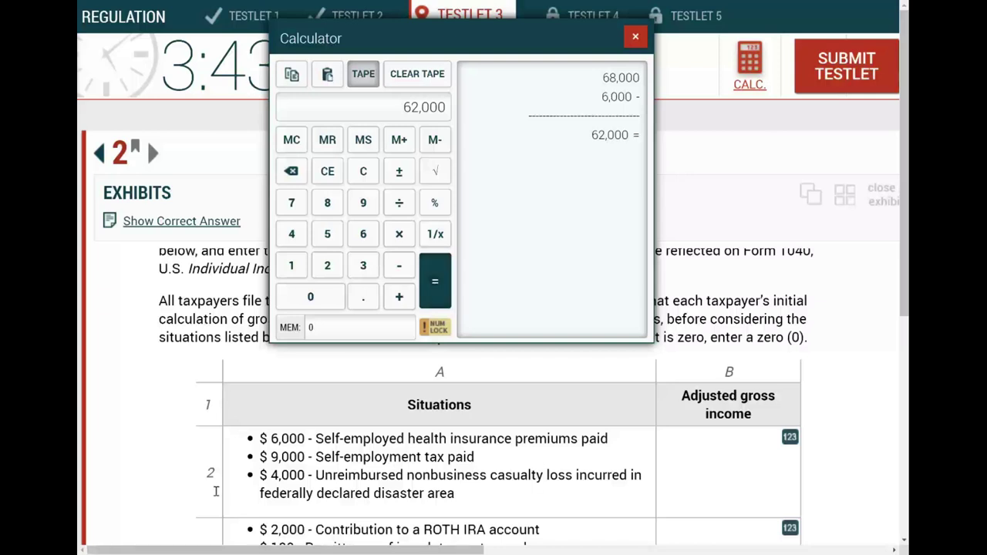
pyautogui.moveTo(272, 458); pyautogui.dragTo(472, 459)
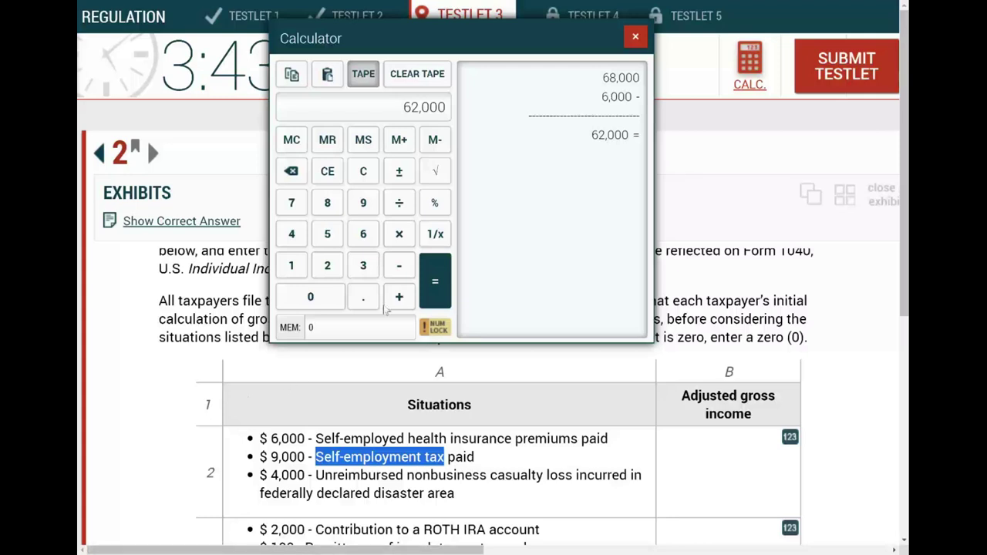
# Subtract 4,500, half the $9,000 self-employment tax, from 62,000 to get 57,500
pyautogui.click(402, 269)
pyautogui.click(292, 234)
pyautogui.click(327, 234)
pyautogui.doubleClick(310, 297)
pyautogui.click(438, 298)
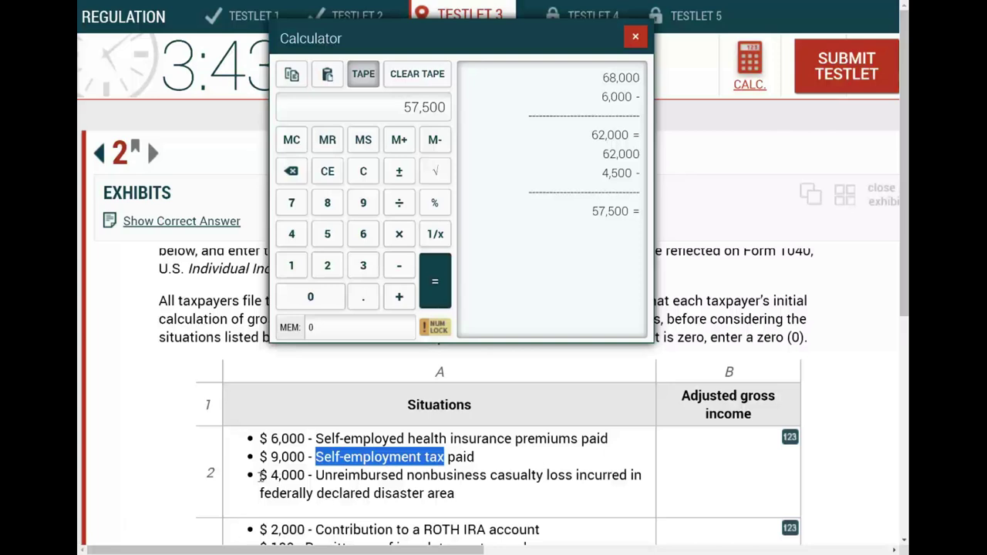
# Review row 2's casualty loss and $9,000 items, then open row 2's answer entry
pyautogui.moveTo(261, 477); pyautogui.dragTo(283, 477)
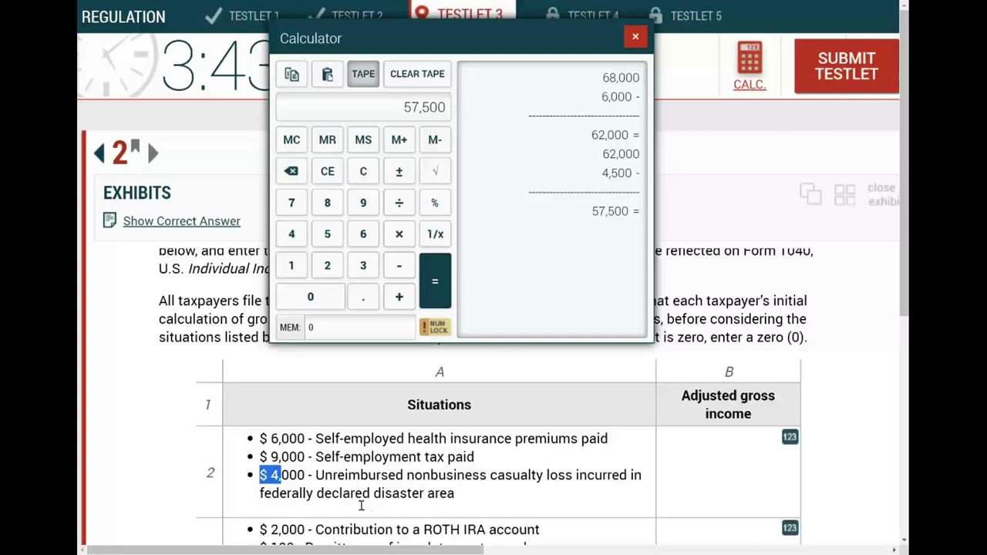
pyautogui.moveTo(488, 500); pyautogui.dragTo(257, 476)
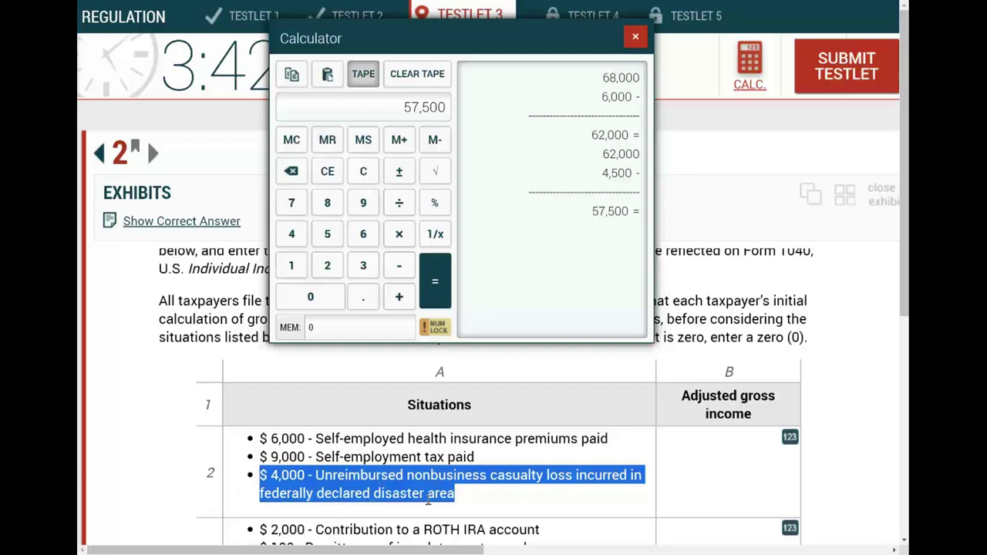
pyautogui.moveTo(456, 493); pyautogui.dragTo(262, 475)
pyautogui.click(313, 483)
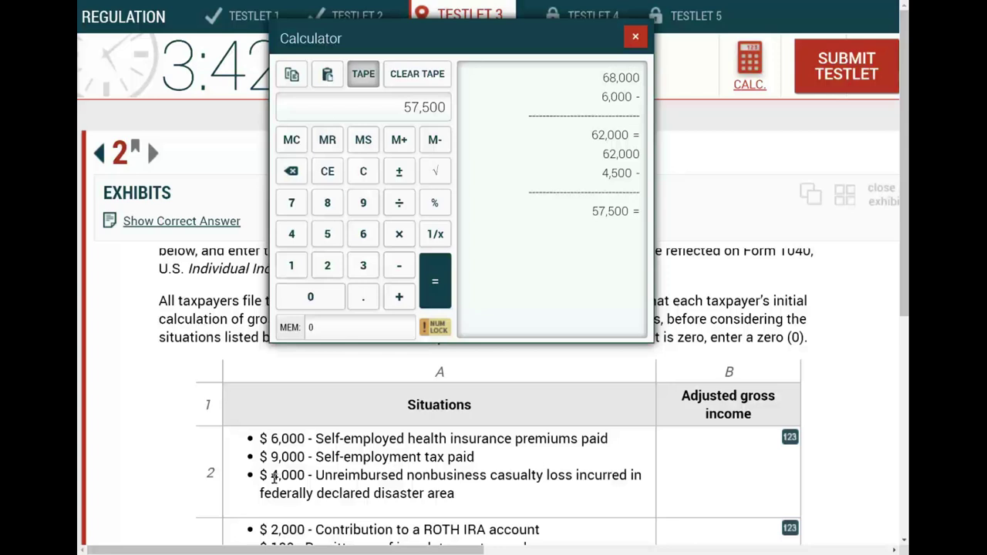
pyautogui.moveTo(260, 457); pyautogui.dragTo(470, 496)
pyautogui.click(470, 496)
pyautogui.click(681, 466)
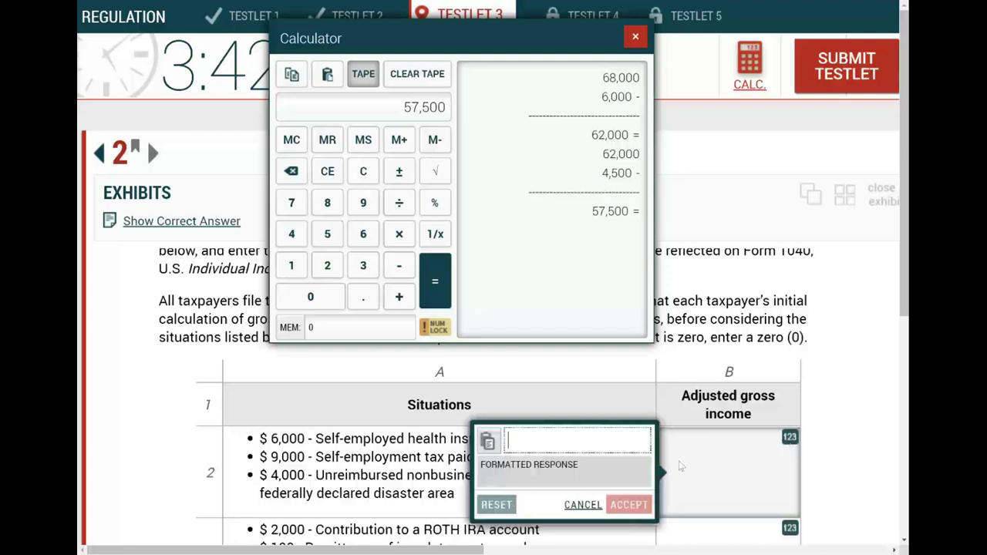
# Enter 57,500 as row 2's adjusted gross income and re-read row 2's situations
pyautogui.write('57500')
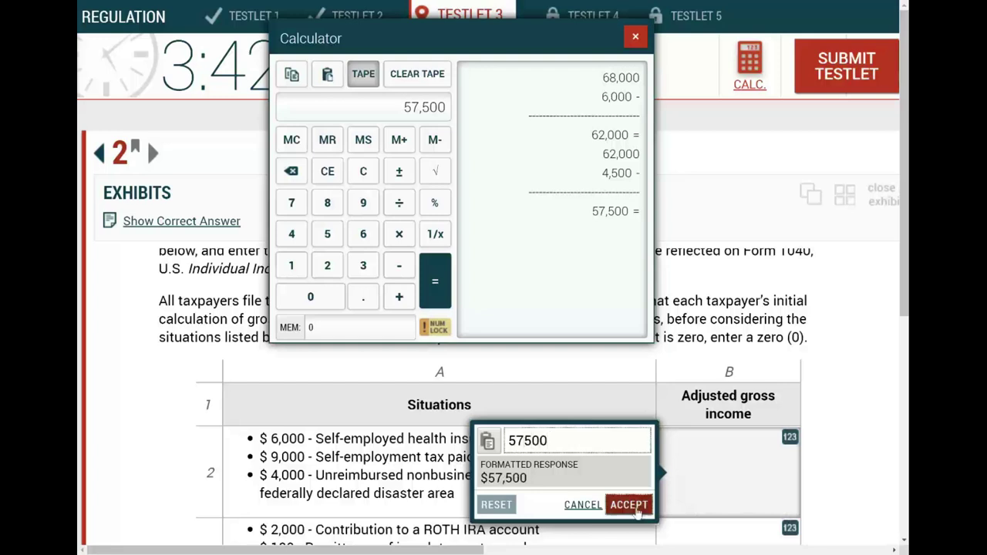
pyautogui.click(634, 507)
pyautogui.moveTo(263, 440); pyautogui.dragTo(527, 495)
pyautogui.click(525, 497)
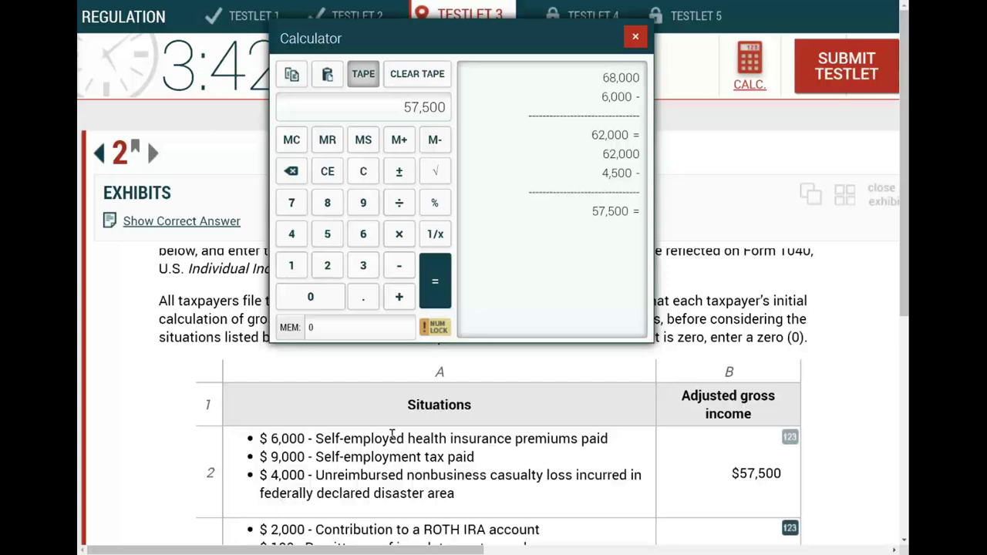
pyautogui.moveTo(270, 440); pyautogui.dragTo(305, 475)
pyautogui.click(536, 463)
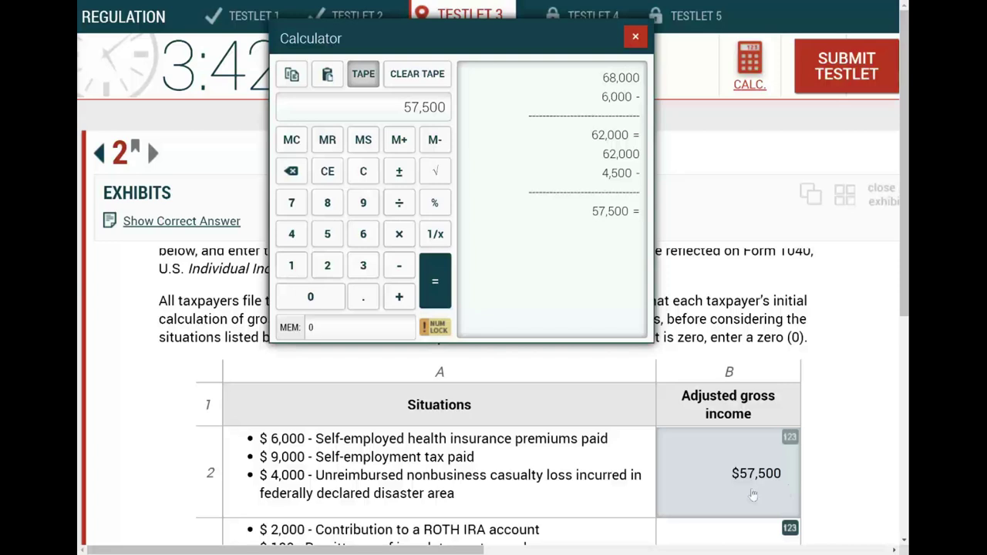
pyautogui.scroll(-3, 753, 495)
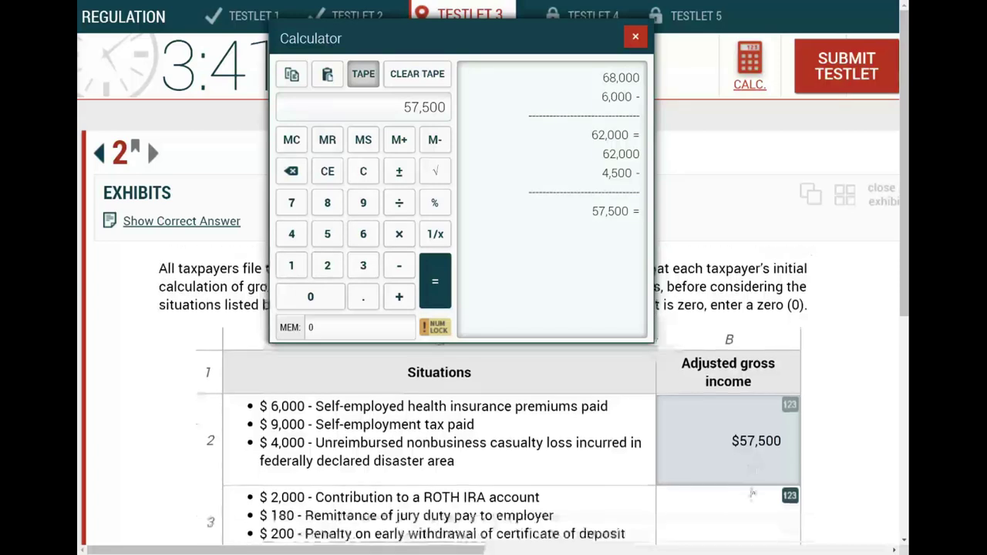
# Move the calculator down, clear its tape, and key in 68,000
pyautogui.scroll(-2, 752, 494)
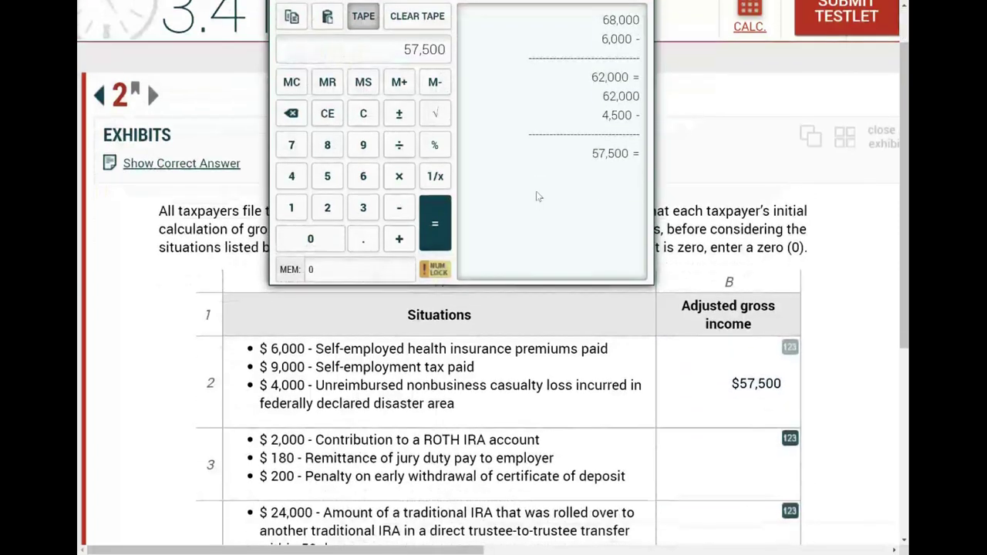
pyautogui.scroll(4, 501, 31)
pyautogui.moveTo(505, 43); pyautogui.dragTo(491, 174)
pyautogui.scroll(-1, 692, 351)
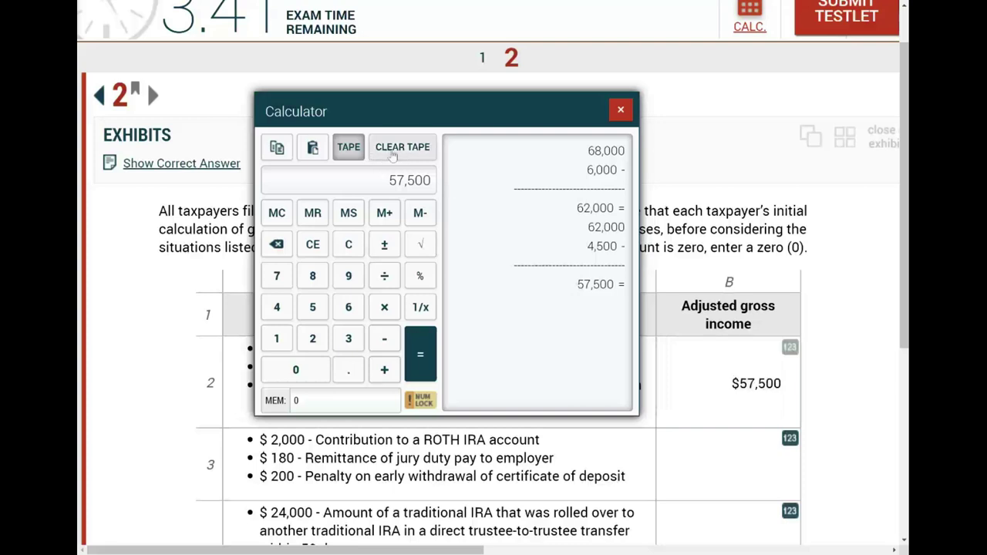
pyautogui.click(394, 153)
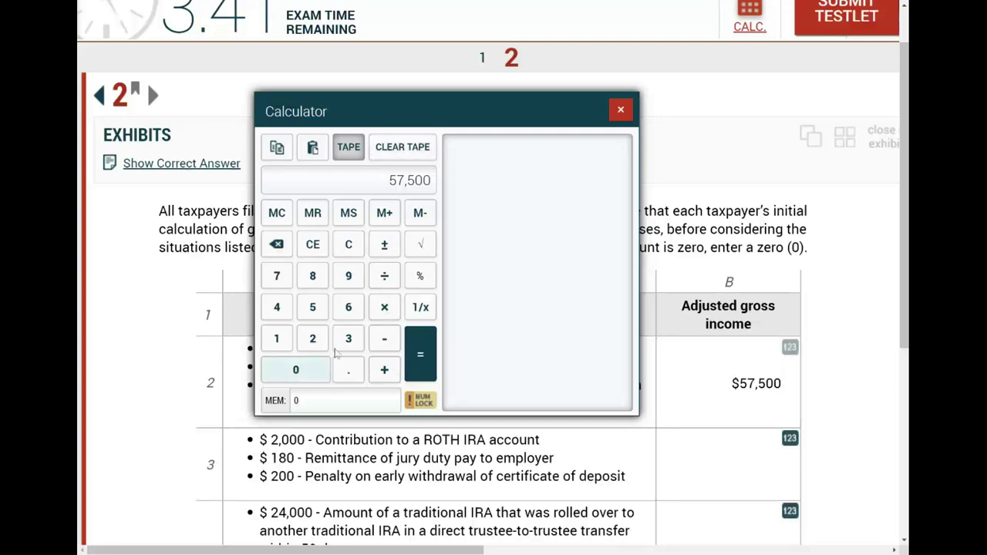
pyautogui.click(348, 307)
pyautogui.click(312, 276)
pyautogui.click(296, 370)
pyautogui.click(295, 369)
pyautogui.click(296, 370)
# Highlight row 3's $2,000 Roth IRA contribution line while reviewing it
pyautogui.moveTo(269, 445); pyautogui.dragTo(368, 441)
pyautogui.click(362, 439)
pyautogui.moveTo(550, 444); pyautogui.dragTo(271, 445)
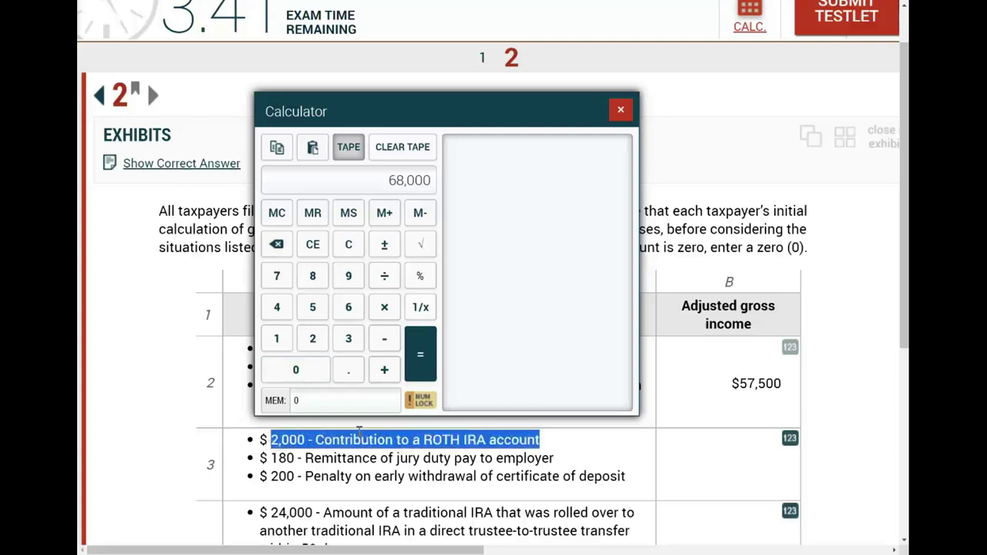
pyautogui.click(347, 440)
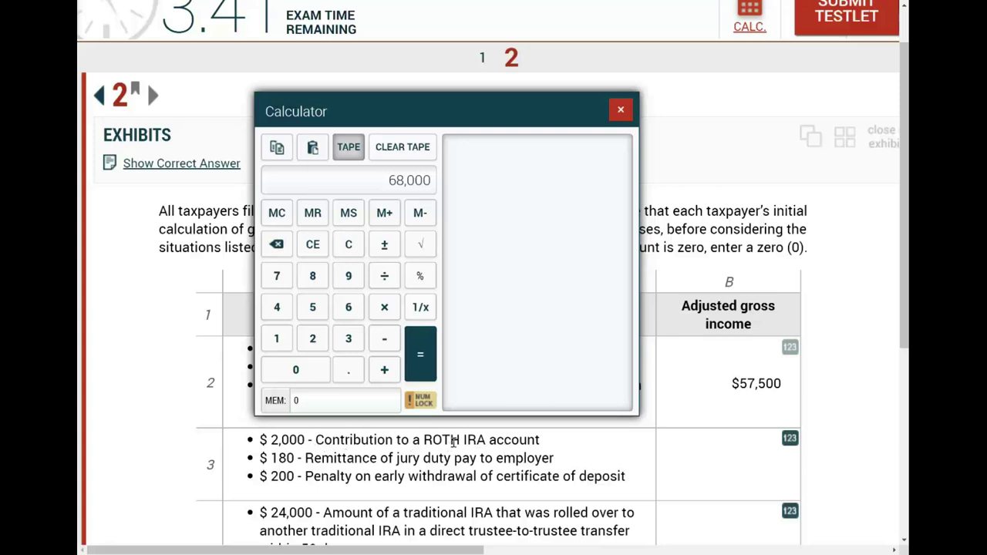
pyautogui.moveTo(462, 439); pyautogui.dragTo(423, 440)
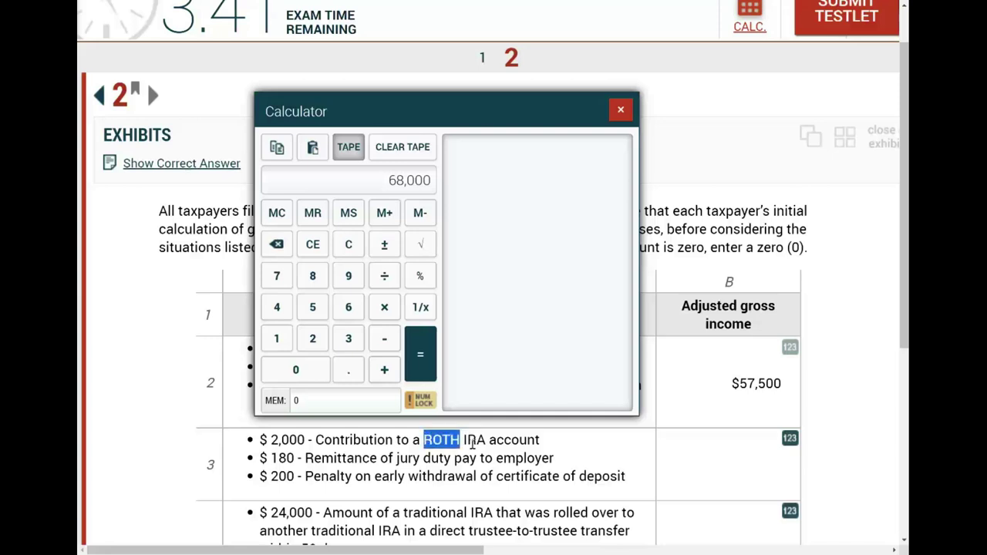
pyautogui.click(463, 439)
pyautogui.moveTo(463, 440); pyautogui.dragTo(488, 440)
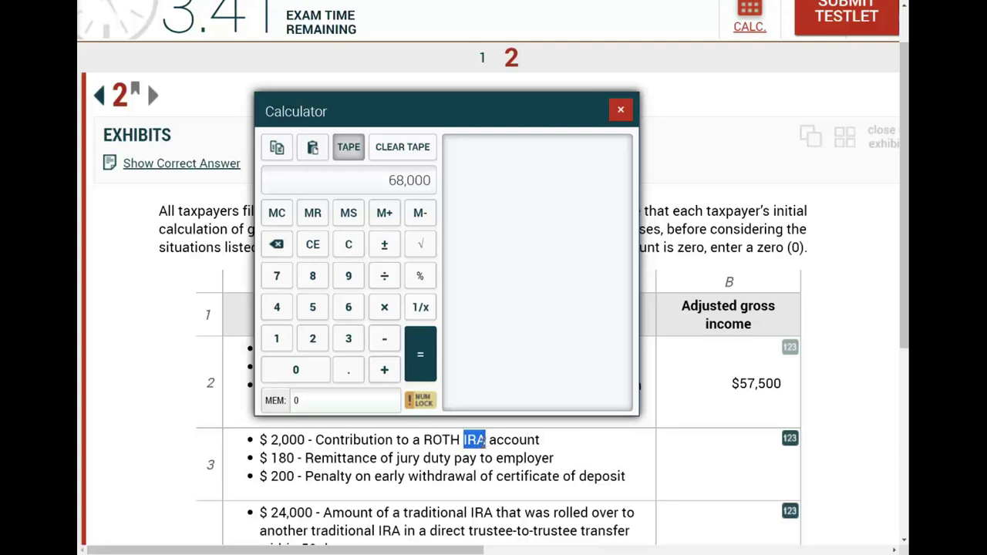
pyautogui.moveTo(463, 440); pyautogui.dragTo(421, 441)
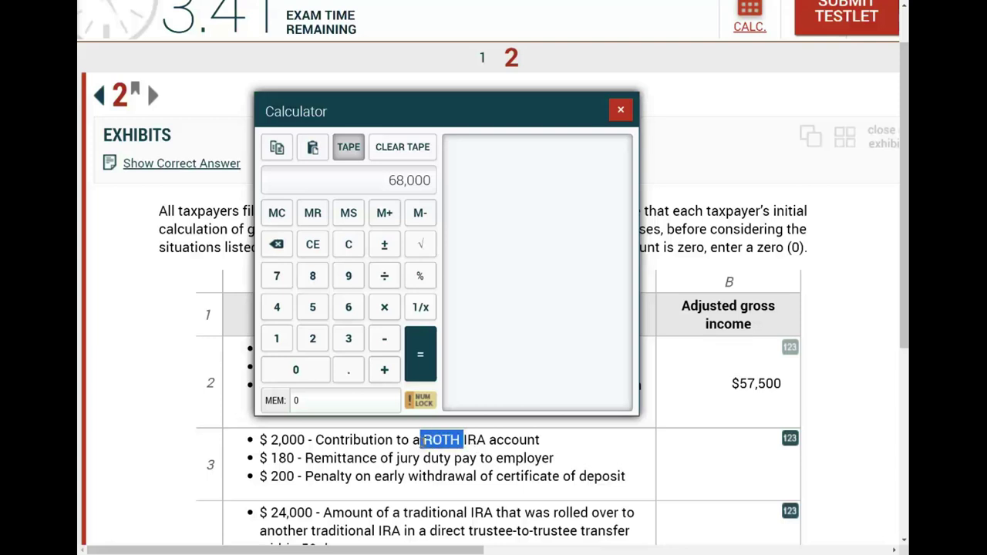
pyautogui.moveTo(268, 441); pyautogui.dragTo(310, 441)
pyautogui.click(310, 440)
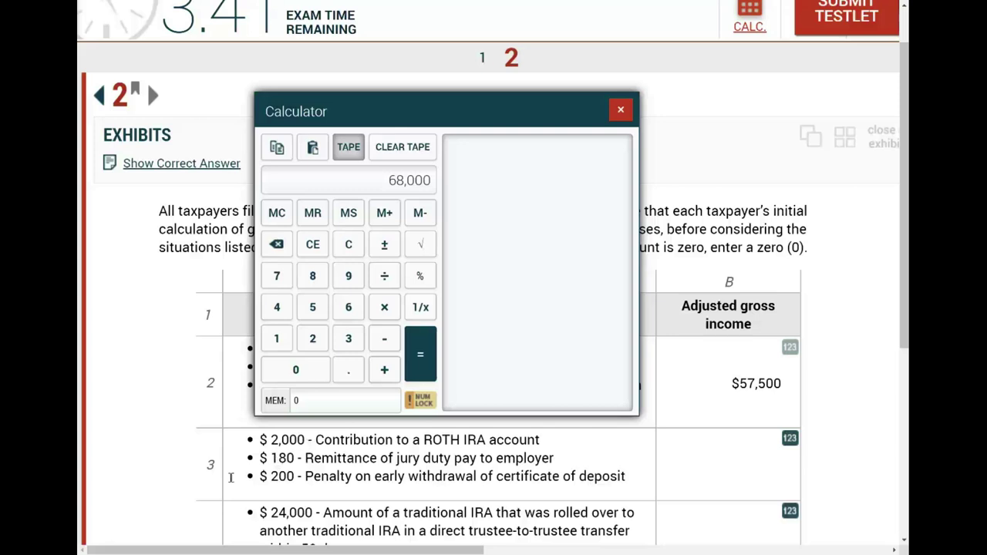
pyautogui.moveTo(270, 459); pyautogui.dragTo(297, 458)
pyautogui.click(314, 459)
pyautogui.moveTo(561, 460); pyautogui.dragTo(255, 459)
pyautogui.click(267, 459)
pyautogui.doubleClick(283, 459)
pyautogui.moveTo(395, 459); pyautogui.dragTo(452, 460)
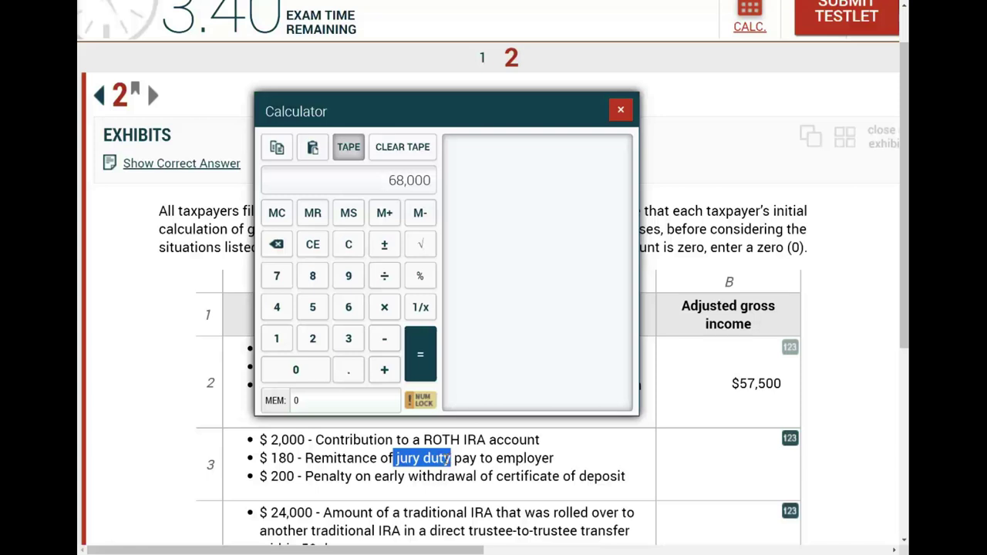
pyautogui.click(380, 461)
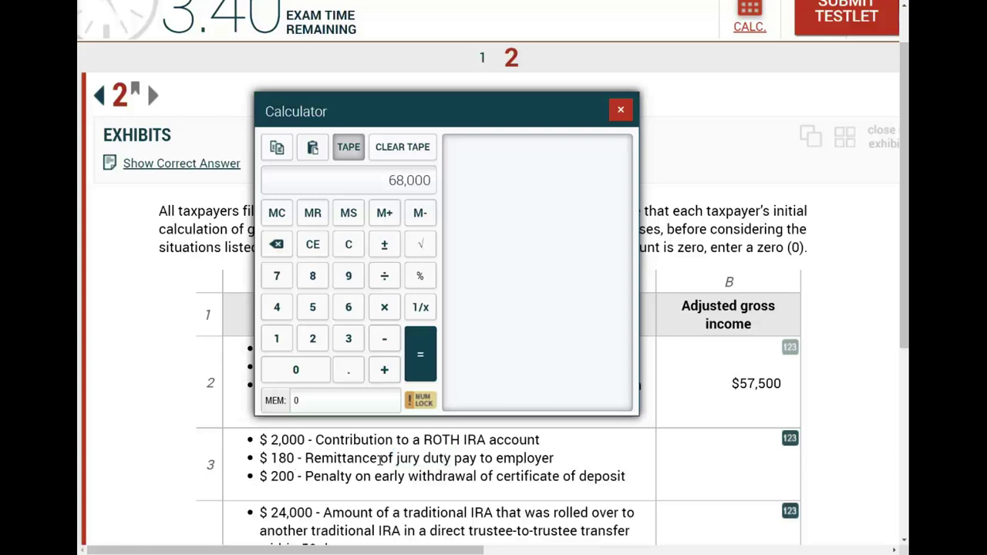
pyautogui.moveTo(380, 460); pyautogui.dragTo(307, 458)
pyautogui.click(451, 458)
pyautogui.moveTo(270, 458); pyautogui.dragTo(316, 459)
pyautogui.click(305, 458)
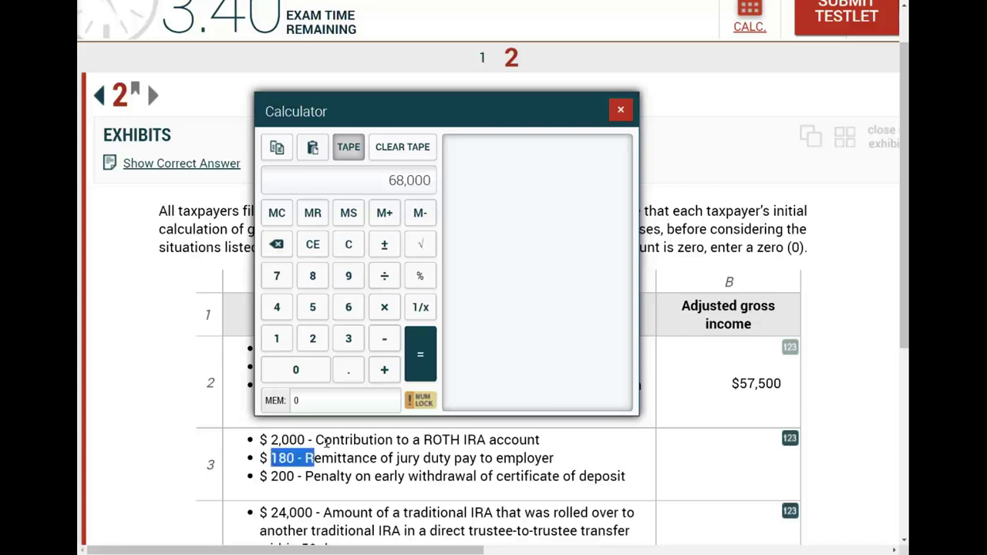
pyautogui.click(321, 450)
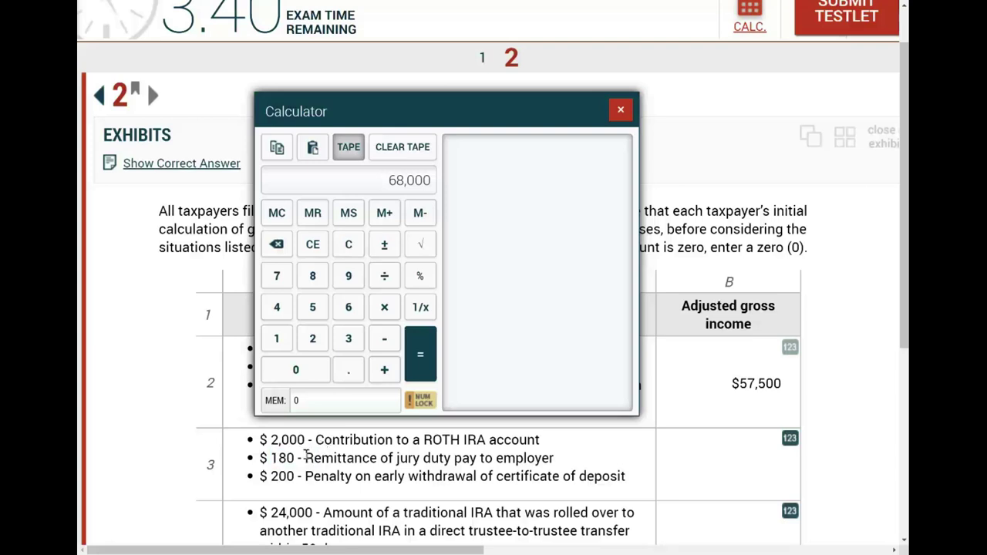
pyautogui.moveTo(273, 458); pyautogui.dragTo(297, 456)
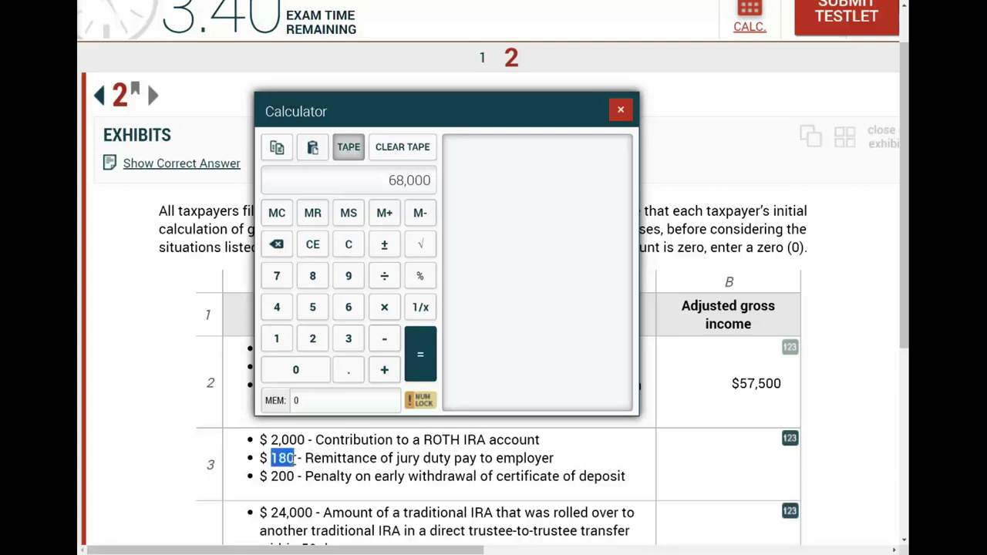
# Subtract 180 from 68,000, giving 67,820, and review the $200 early withdrawal penalty
pyautogui.click(286, 458)
pyautogui.click(384, 338)
pyautogui.click(276, 339)
pyautogui.click(313, 275)
pyautogui.click(307, 380)
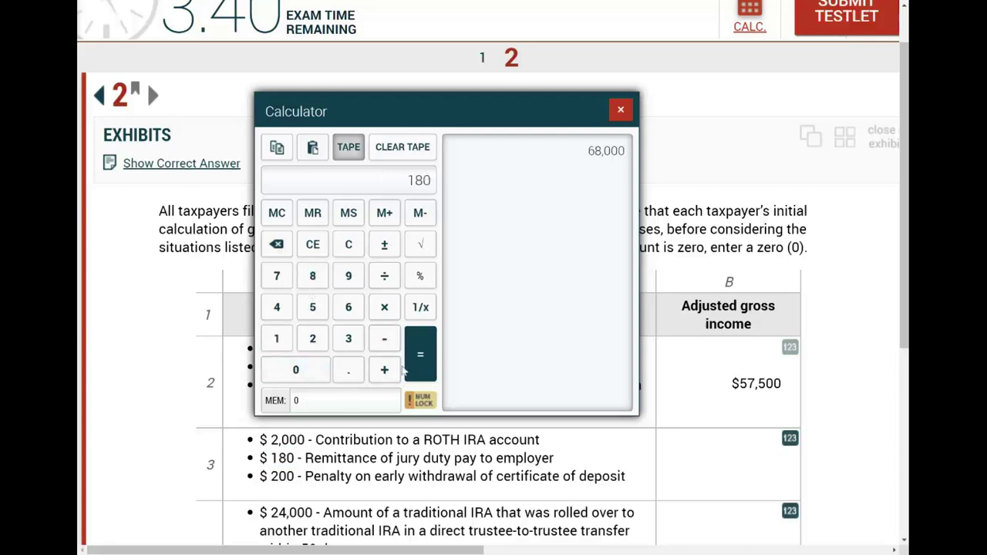
pyautogui.click(419, 363)
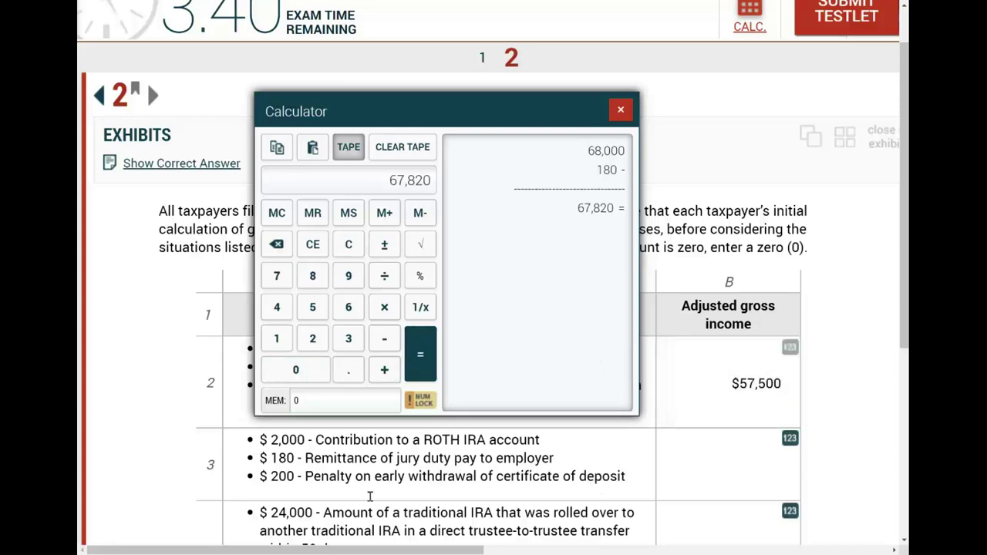
pyautogui.moveTo(315, 479); pyautogui.dragTo(264, 476)
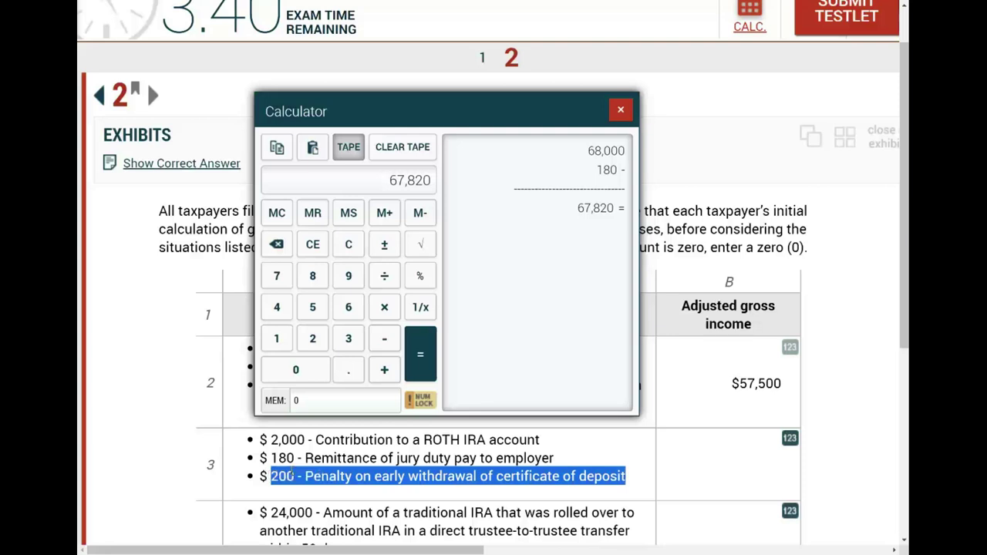
pyautogui.click(400, 484)
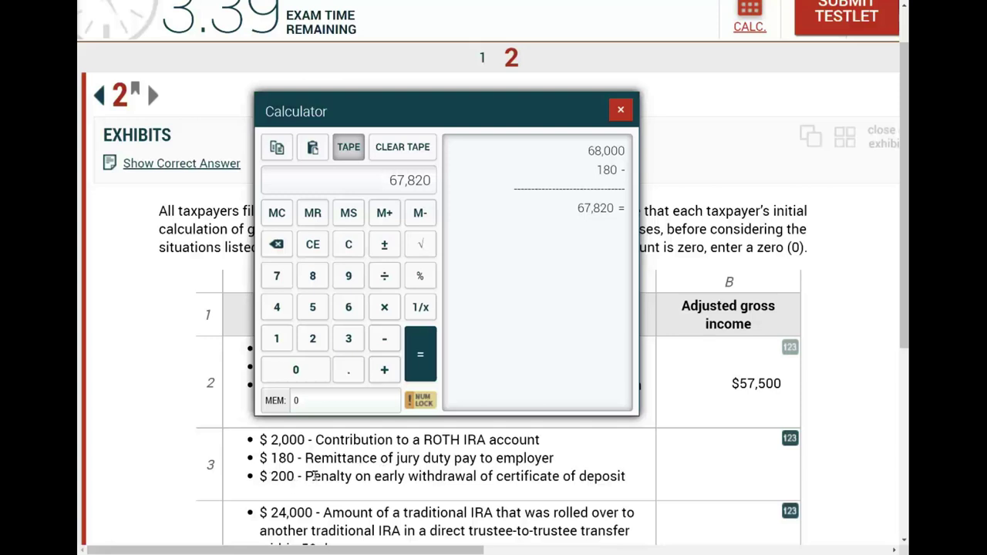
# Subtract the $200 penalty from 67,820, leaving 67,620
pyautogui.click(384, 369)
pyautogui.click(312, 338)
pyautogui.click(302, 369)
pyautogui.click(303, 369)
pyautogui.click(422, 371)
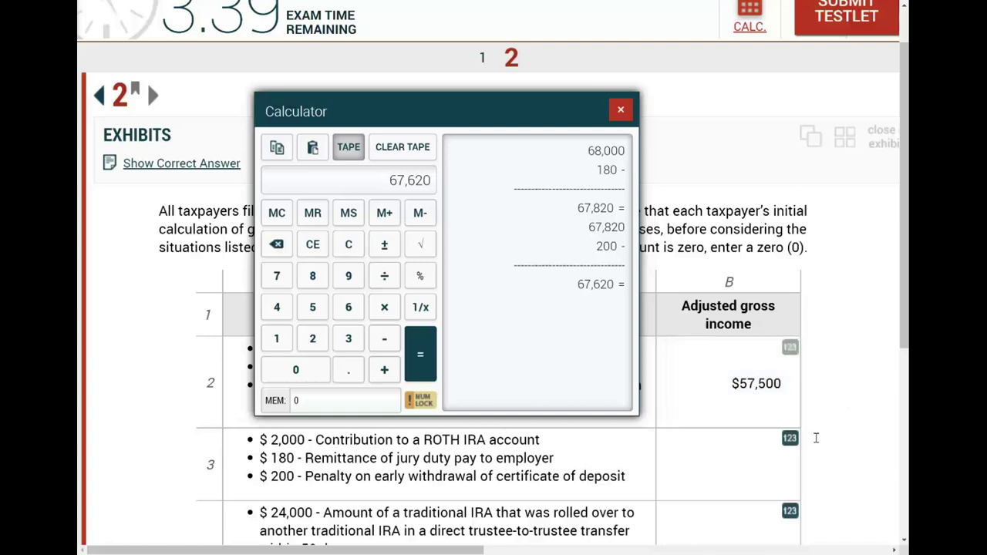
# Enter $67,620 as row 3's adjusted gross income and clear the calculator tape
pyautogui.click(790, 440)
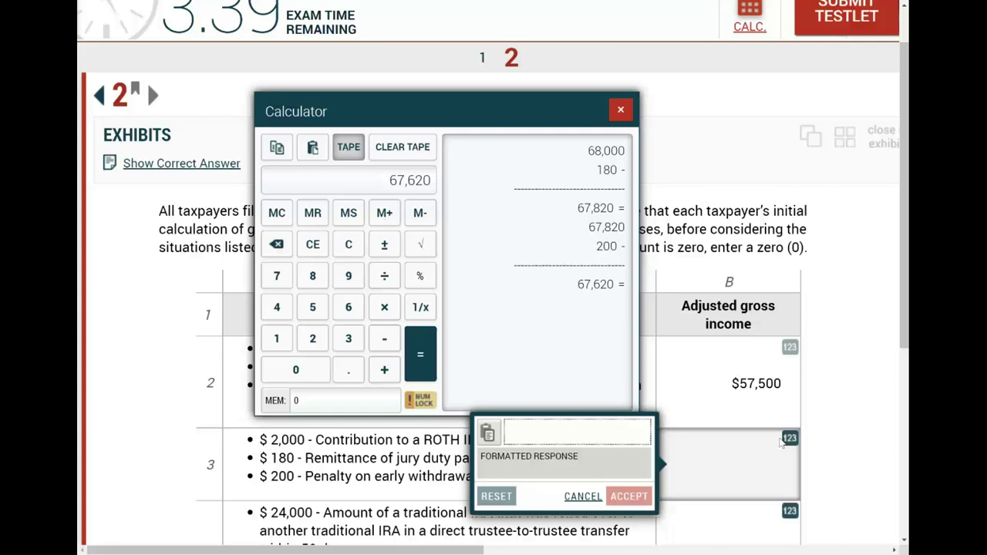
pyautogui.write('67')
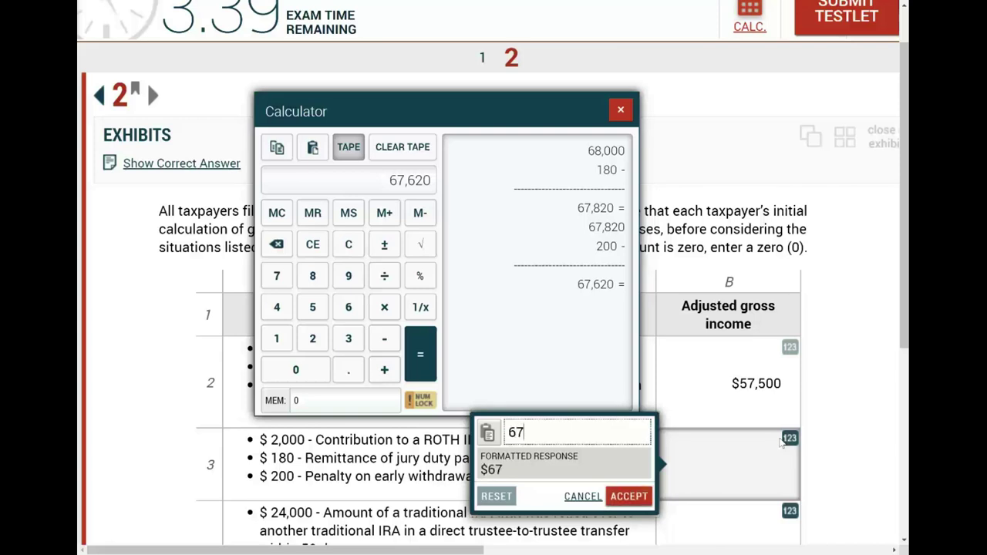
pyautogui.write('620')
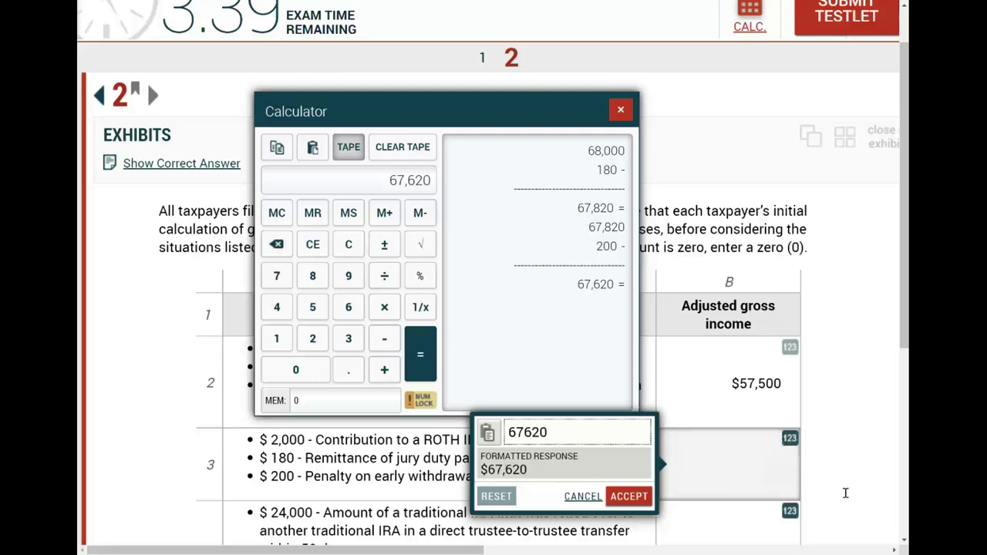
pyautogui.click(630, 496)
pyautogui.click(403, 147)
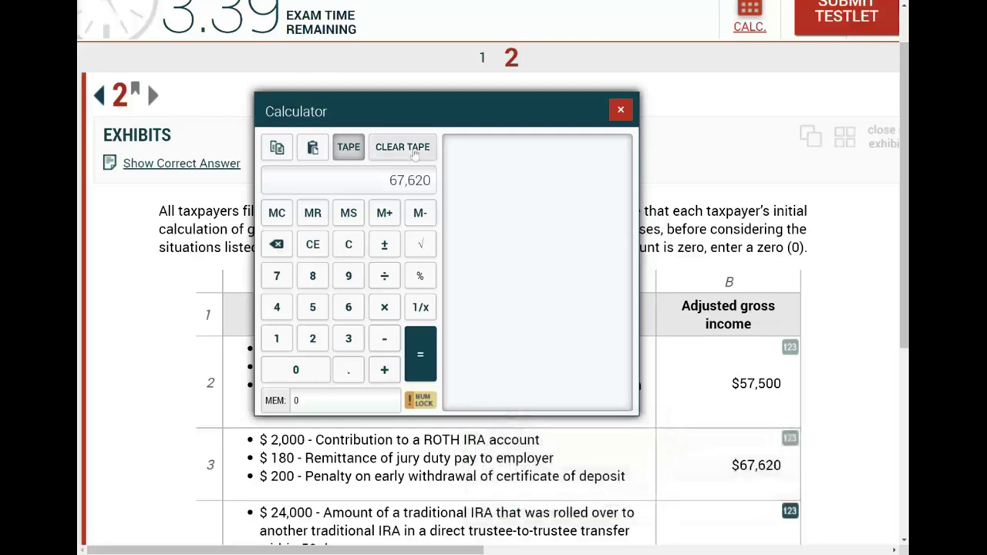
# Reposition the calculator and key in 68,000 as row 4's starting income
pyautogui.scroll(-3, 430, 396)
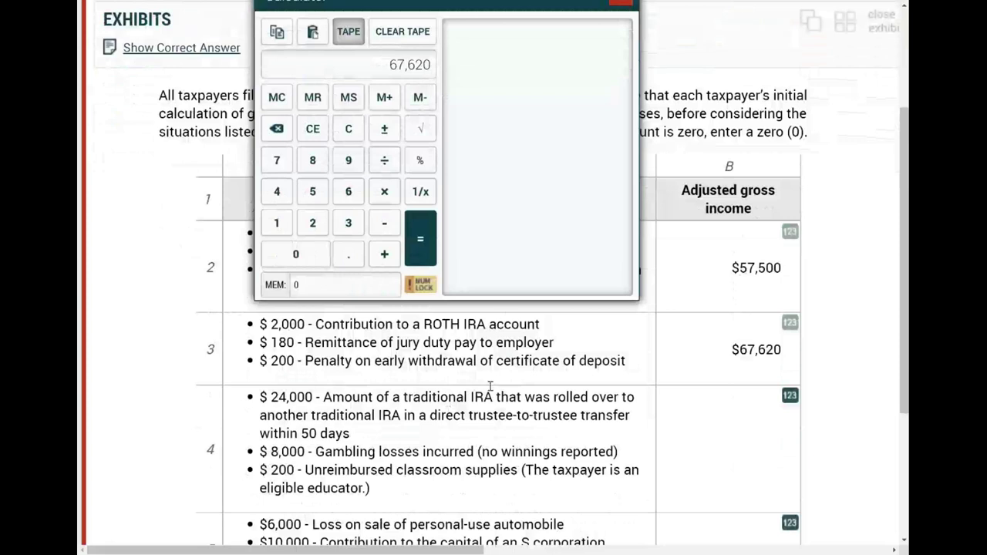
pyautogui.scroll(1, 481, 172)
pyautogui.moveTo(480, 38); pyautogui.dragTo(474, 130)
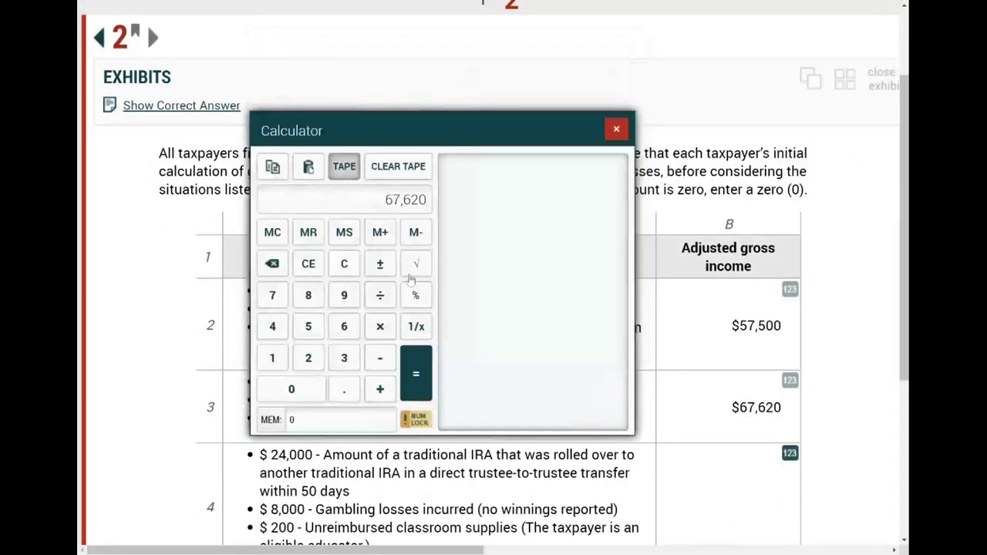
pyautogui.scroll(-1, 411, 279)
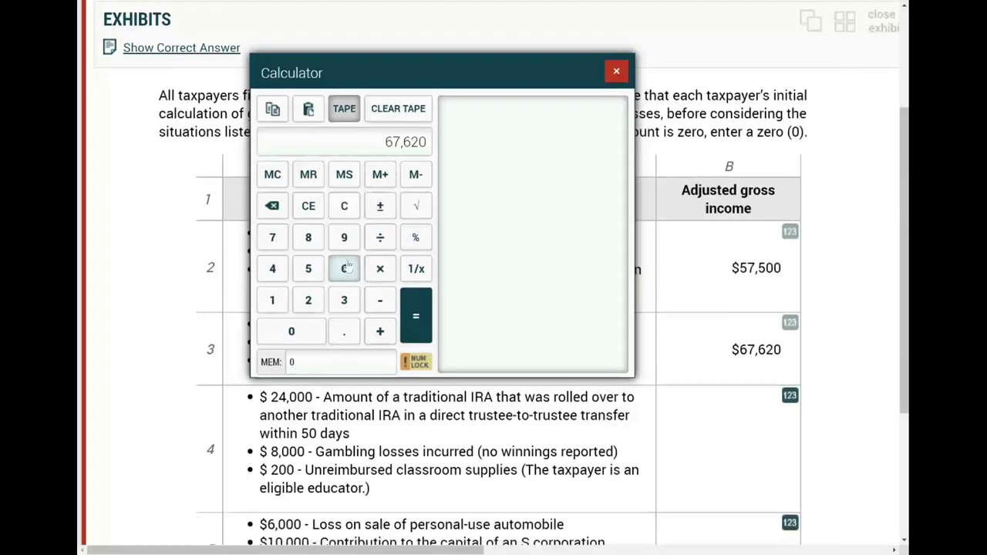
pyautogui.click(347, 266)
pyautogui.click(309, 238)
pyautogui.click(300, 329)
pyautogui.click(297, 330)
pyautogui.click(297, 331)
# Review row 4's $24,000 IRA rollover, $8,000 gambling losses and 200 classroom supplies items
pyautogui.moveTo(262, 396); pyautogui.dragTo(351, 403)
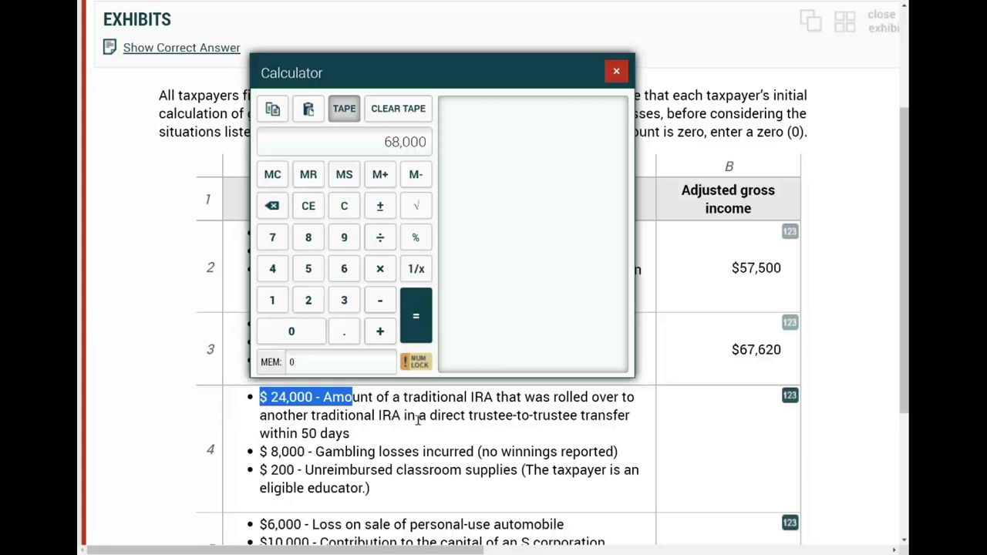
pyautogui.moveTo(381, 433); pyautogui.dragTo(246, 400)
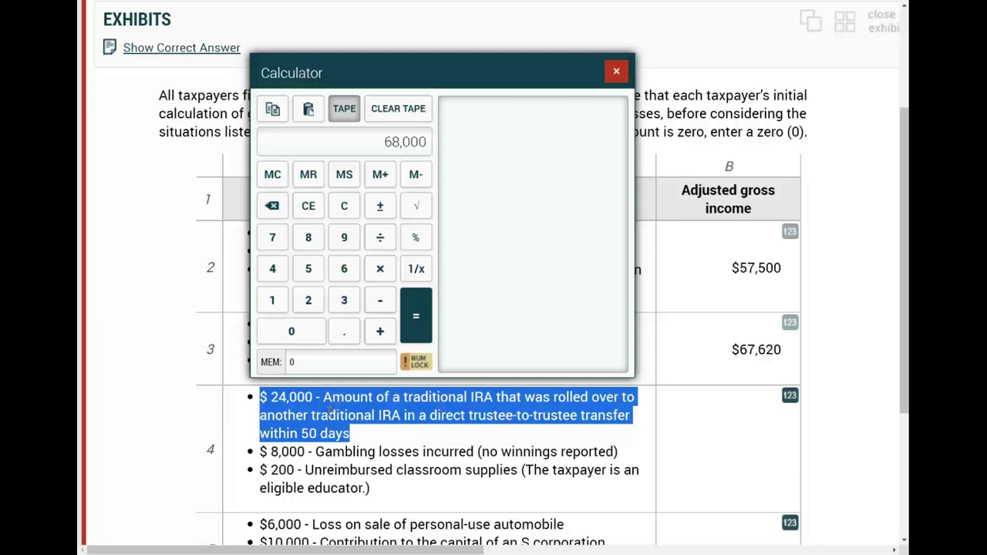
pyautogui.moveTo(270, 398); pyautogui.dragTo(287, 398)
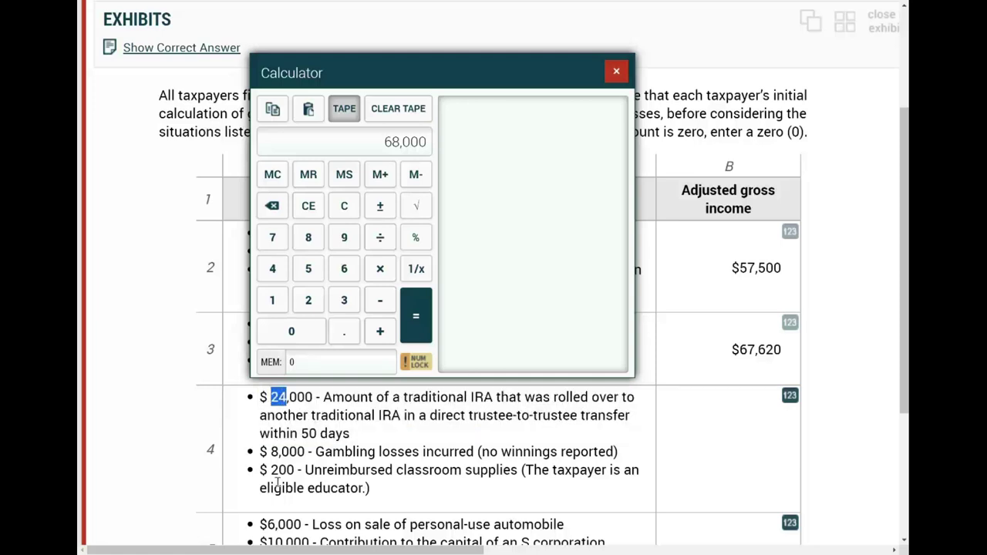
pyautogui.moveTo(269, 452); pyautogui.dragTo(305, 453)
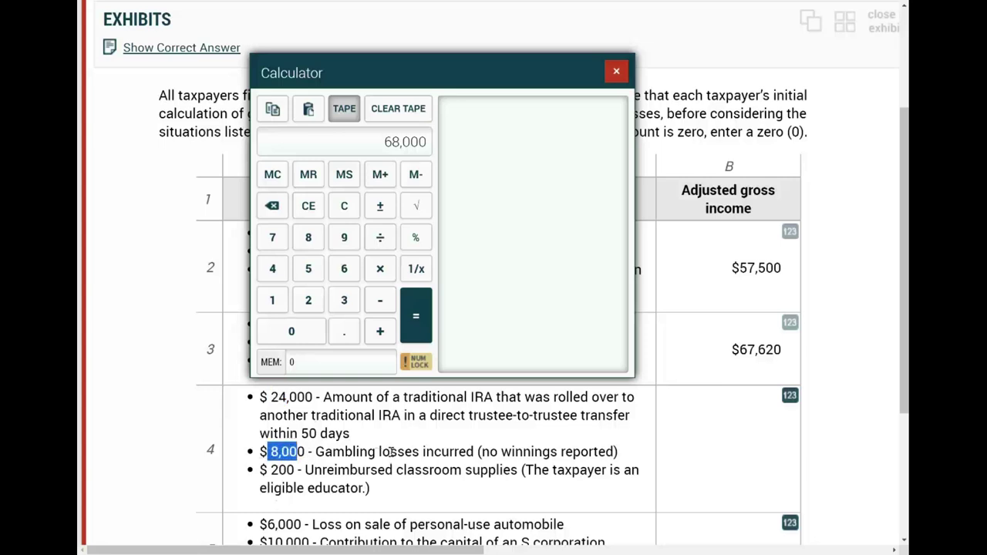
pyautogui.moveTo(628, 452); pyautogui.dragTo(269, 453)
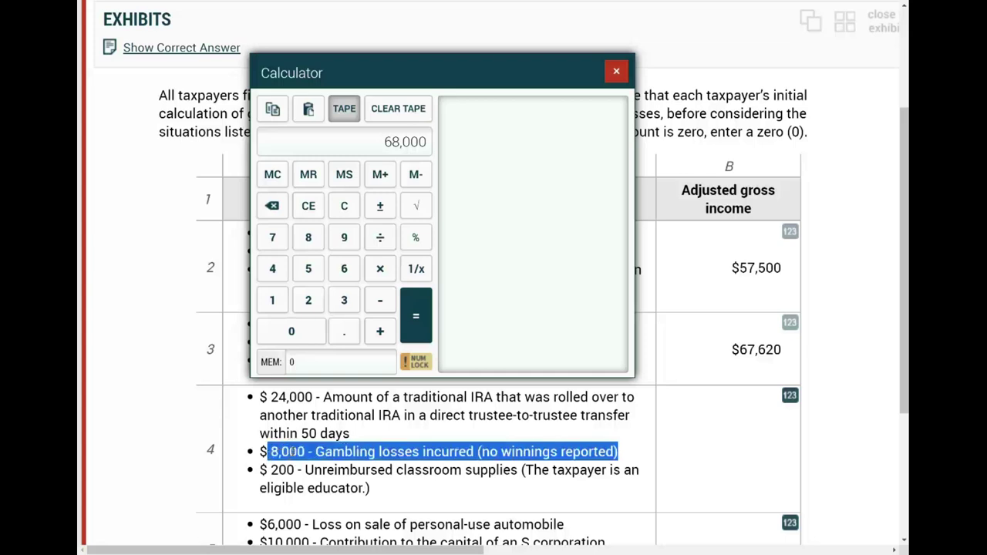
pyautogui.click(294, 452)
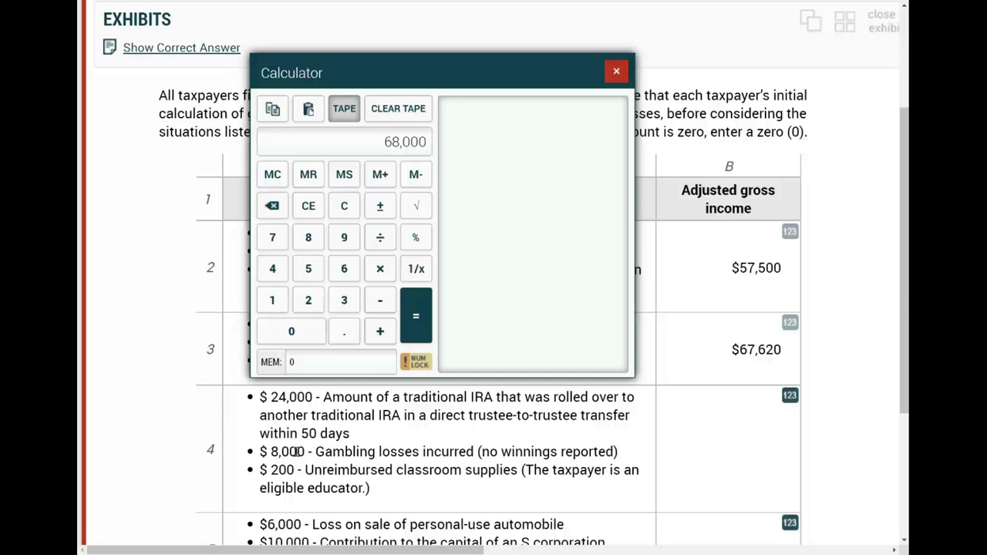
pyautogui.moveTo(422, 455); pyautogui.dragTo(324, 461)
pyautogui.click(353, 452)
pyautogui.moveTo(307, 452); pyautogui.dragTo(254, 448)
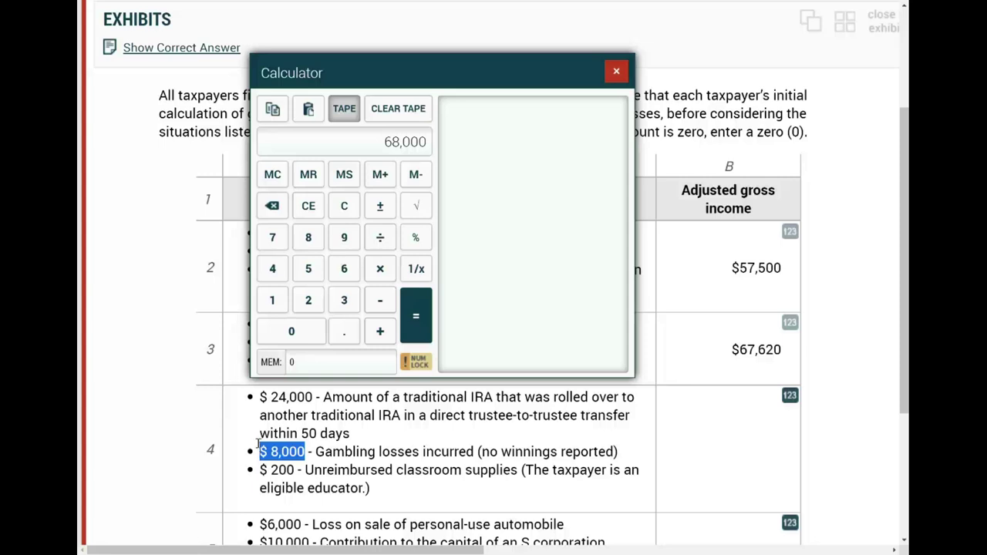
pyautogui.click(393, 456)
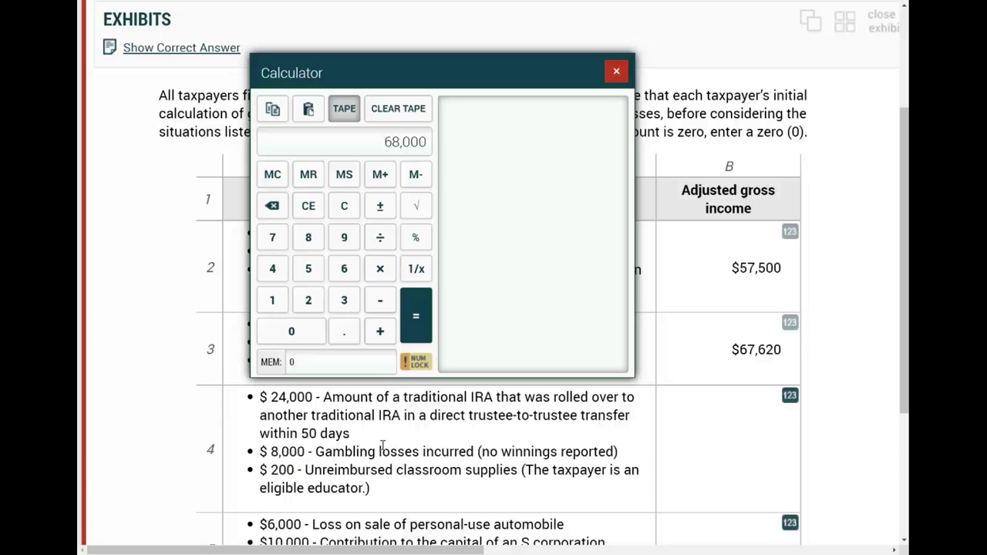
pyautogui.moveTo(270, 470); pyautogui.dragTo(294, 472)
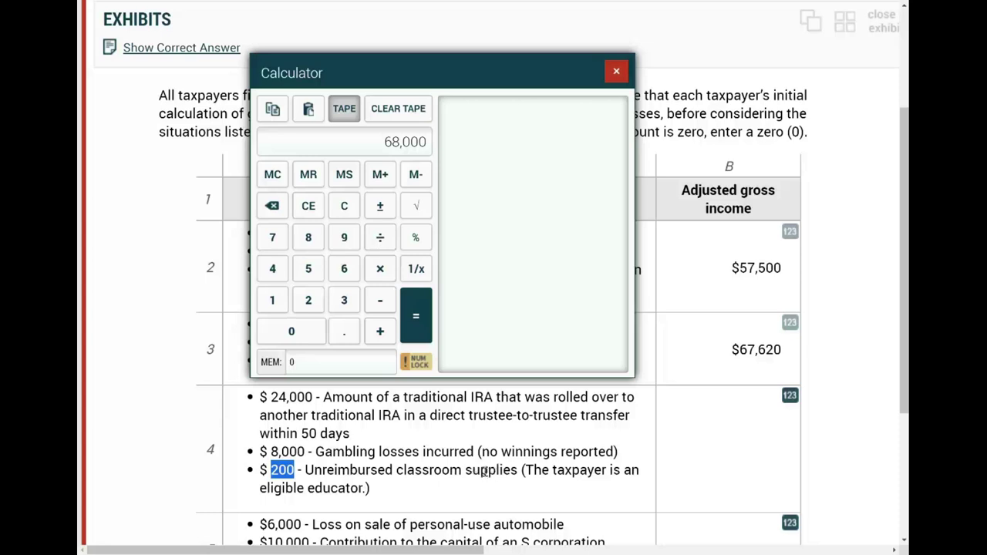
# Subtract the $200 classroom supplies from 68,000, giving 67,800
pyautogui.click(382, 300)
pyautogui.click(309, 300)
pyautogui.click(294, 331)
pyautogui.click(293, 330)
pyautogui.click(411, 328)
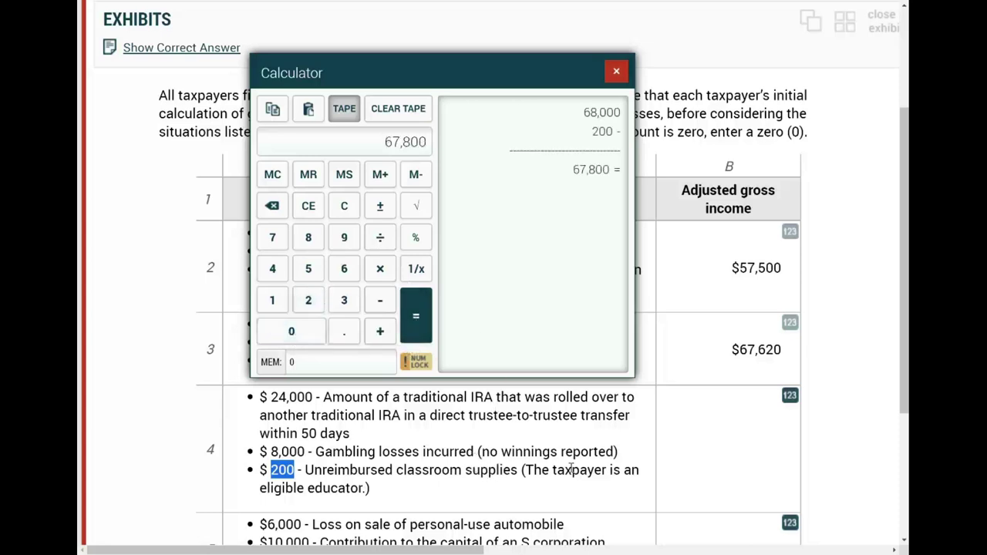
# Enter $67,800 as row 4's adjusted gross income
pyautogui.click(796, 397)
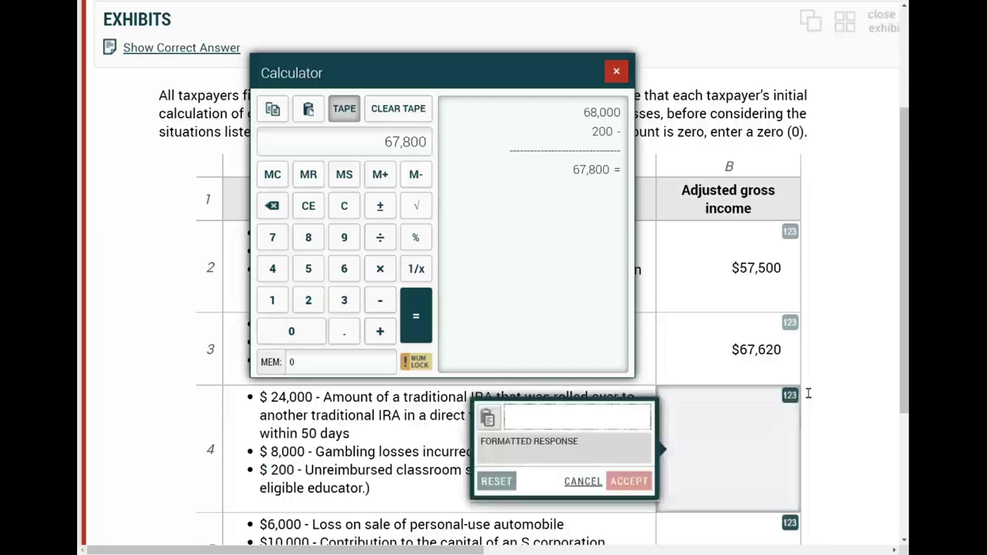
pyautogui.write('67')
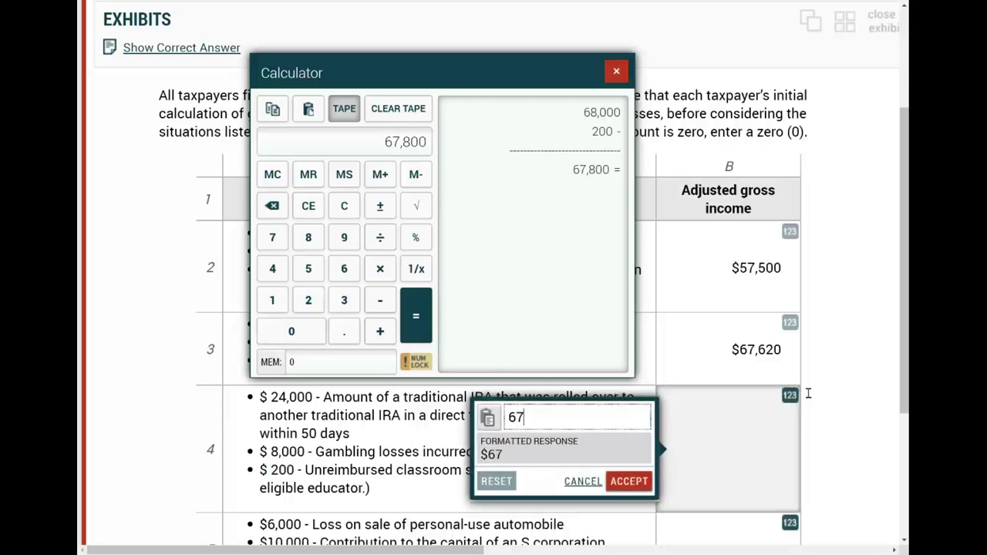
pyautogui.write('800')
pyautogui.click(630, 482)
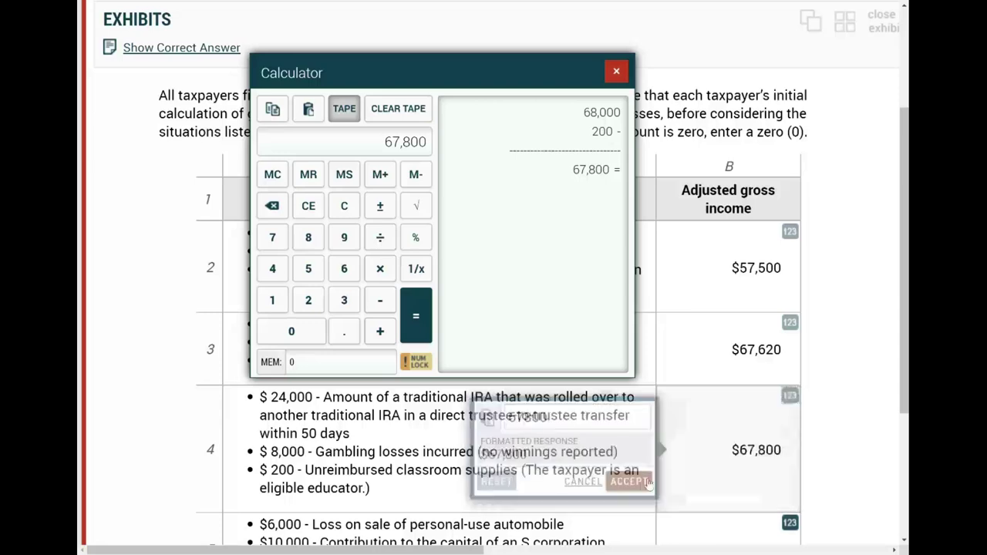
pyautogui.scroll(-1, 621, 462)
# Move the calculator, clear its tape, and key in 68,000
pyautogui.scroll(-2, 621, 462)
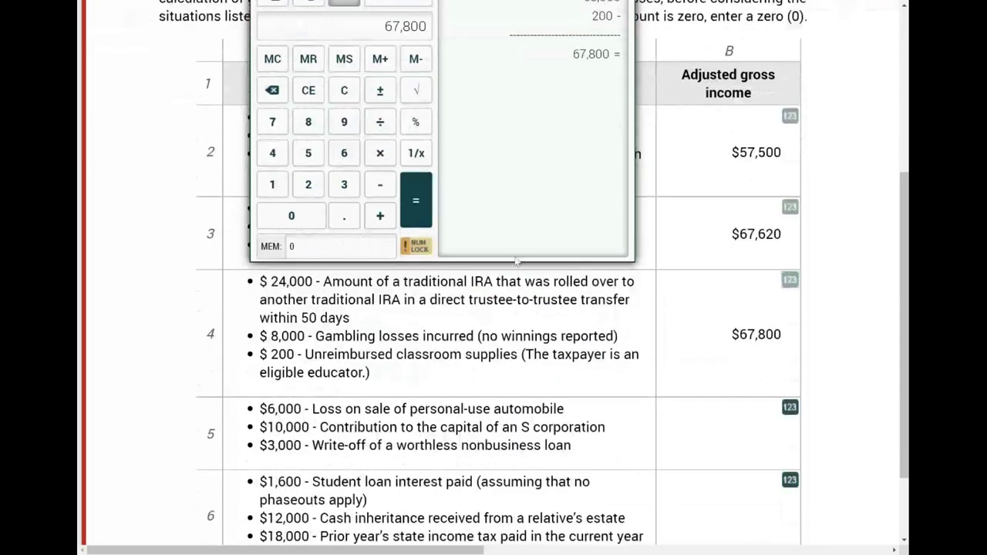
pyautogui.scroll(2, 567, 260)
pyautogui.scroll(1, 568, 260)
pyautogui.moveTo(528, 77); pyautogui.dragTo(591, 251)
pyautogui.scroll(-2, 590, 251)
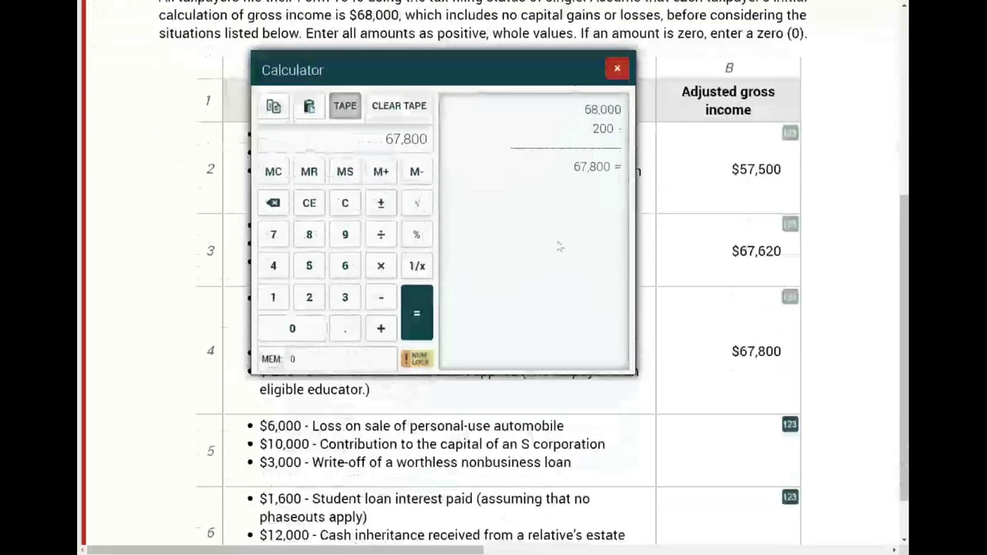
pyautogui.click(417, 90)
pyautogui.click(345, 248)
pyautogui.click(309, 218)
pyautogui.click(297, 313)
pyautogui.click(297, 313)
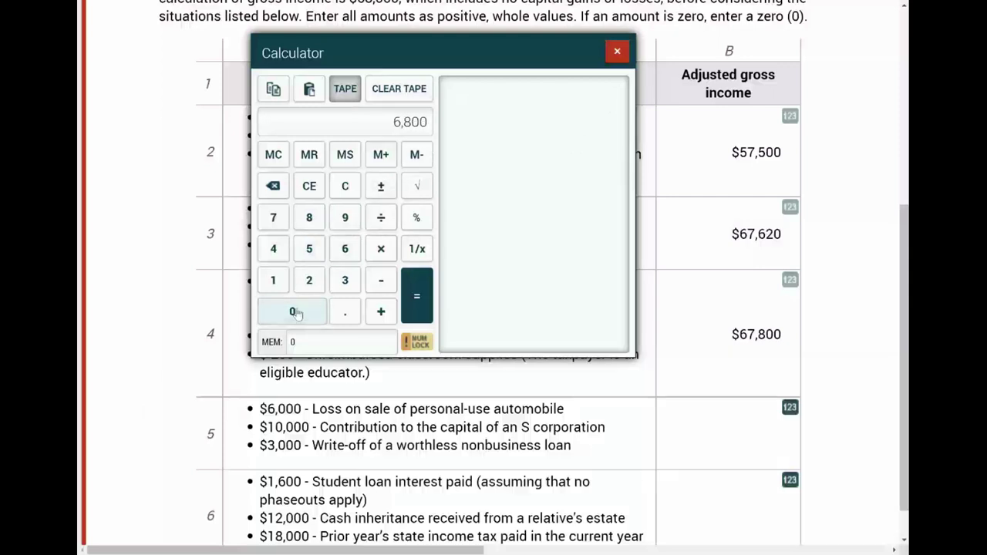
pyautogui.click(297, 312)
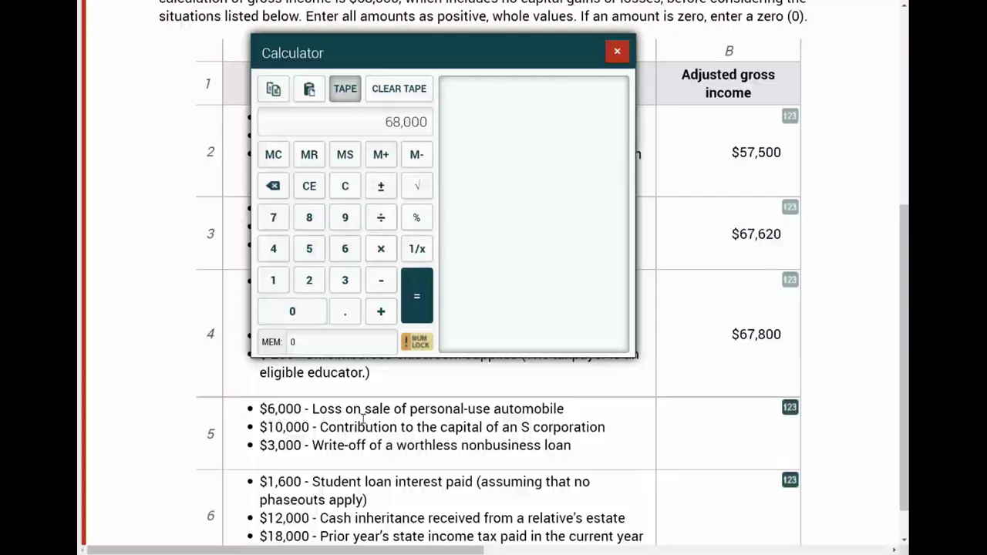
# Review row 5's $6,000 automobile loss, $10,000 S corporation contribution and nonbusiness loan items
pyautogui.moveTo(569, 410); pyautogui.dragTo(260, 409)
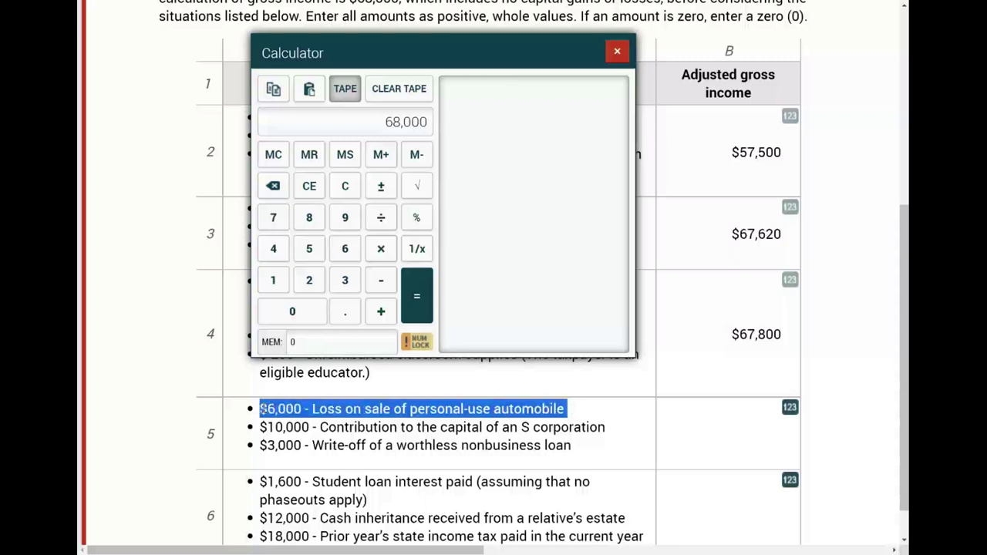
pyautogui.click(347, 404)
pyautogui.moveTo(319, 412); pyautogui.dragTo(468, 410)
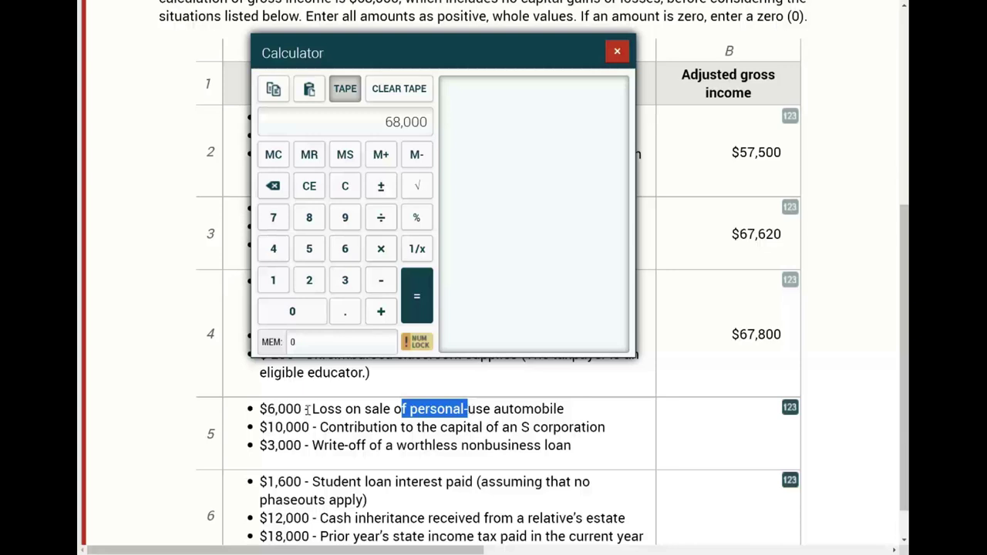
pyautogui.moveTo(272, 409); pyautogui.dragTo(516, 410)
pyautogui.click(407, 427)
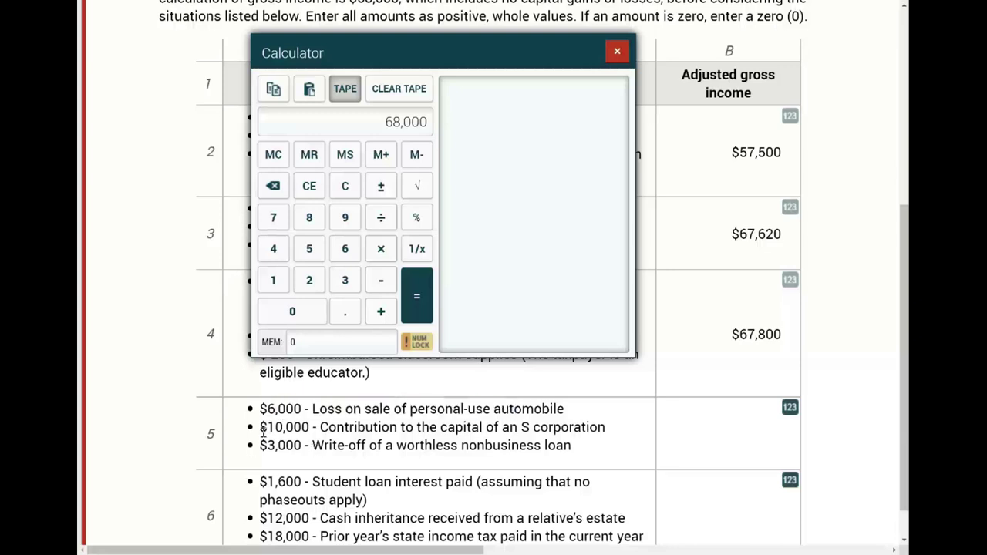
pyautogui.moveTo(263, 429); pyautogui.dragTo(323, 429)
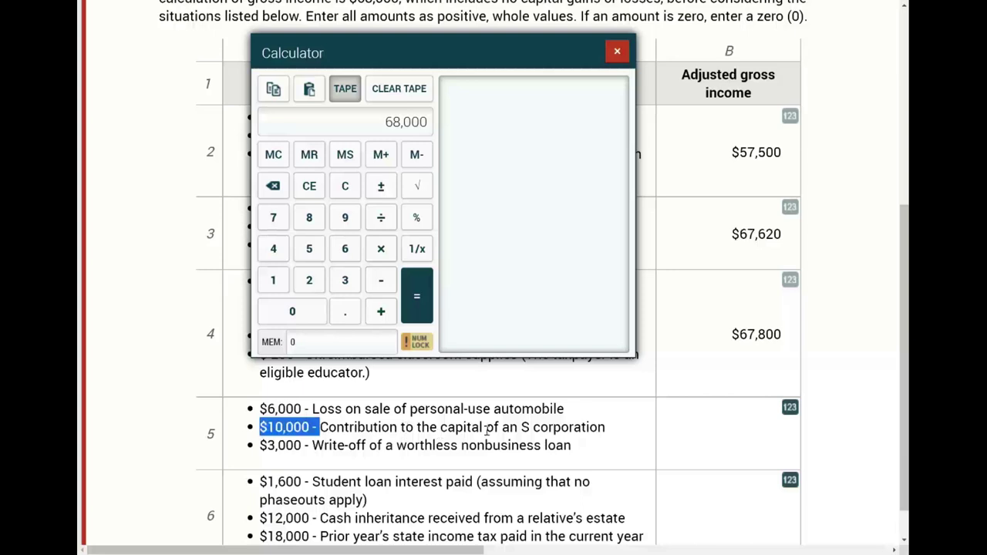
pyautogui.moveTo(613, 428); pyautogui.dragTo(345, 450)
pyautogui.click(606, 432)
pyautogui.click(305, 430)
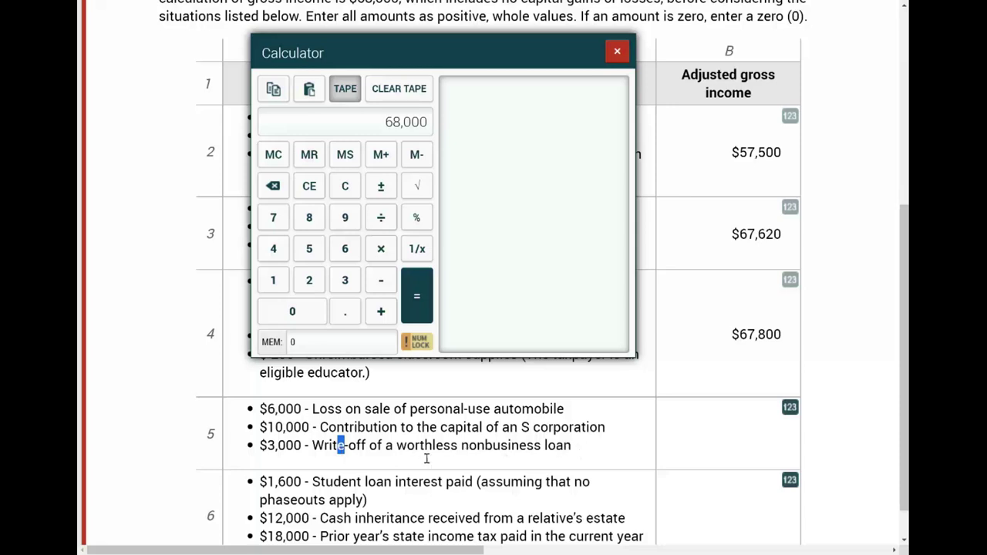
pyautogui.moveTo(451, 446); pyautogui.dragTo(528, 447)
pyautogui.click(384, 447)
# Subtract the $3,000 loan write-off to get 65,000 and enter $65,000 for row 5
pyautogui.click(381, 280)
pyautogui.click(346, 284)
pyautogui.click(292, 313)
pyautogui.click(292, 312)
pyautogui.click(418, 301)
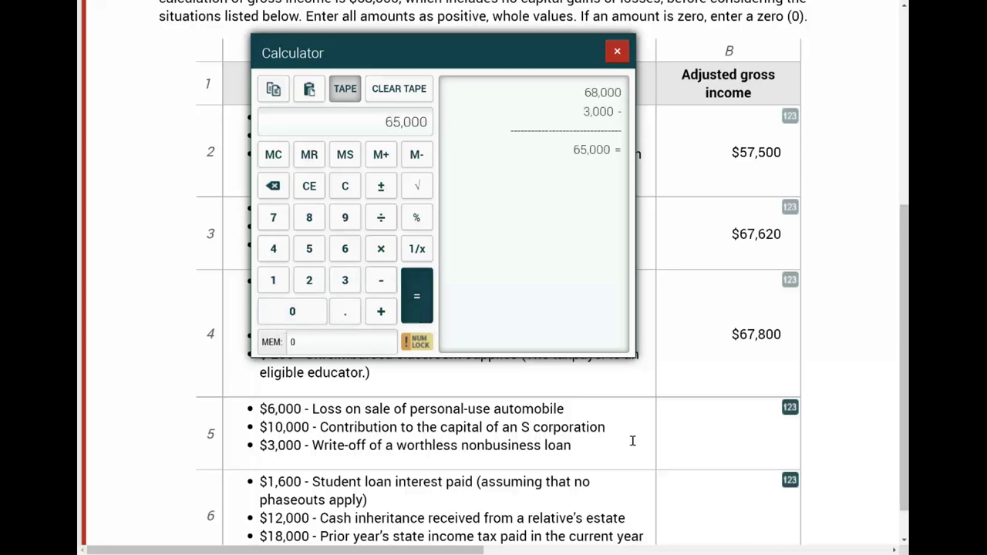
pyautogui.click(787, 417)
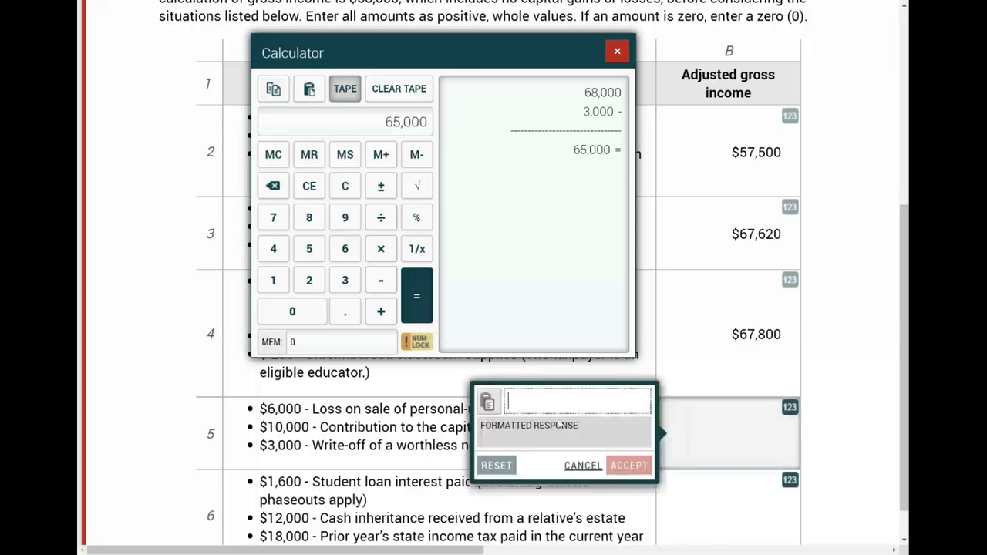
pyautogui.write('65')
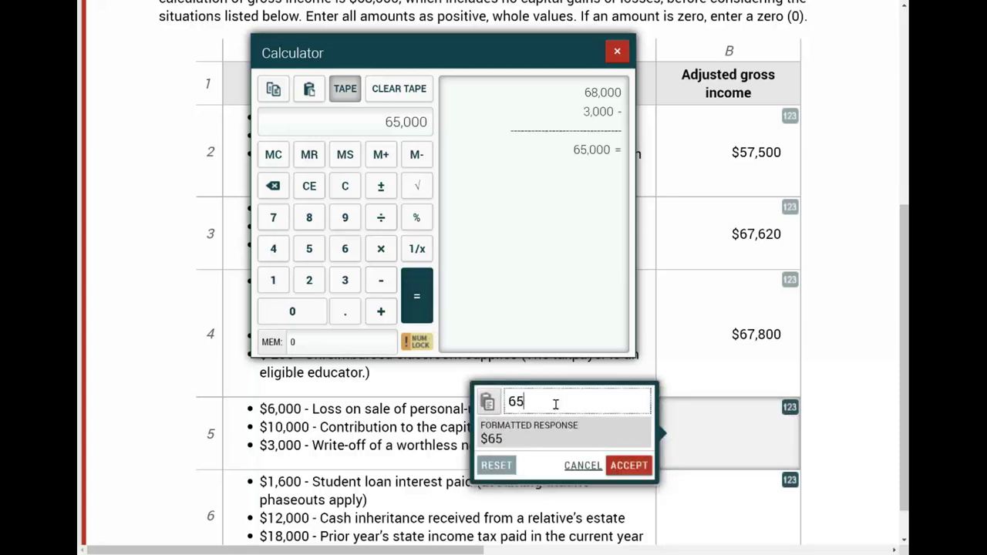
pyautogui.write('000')
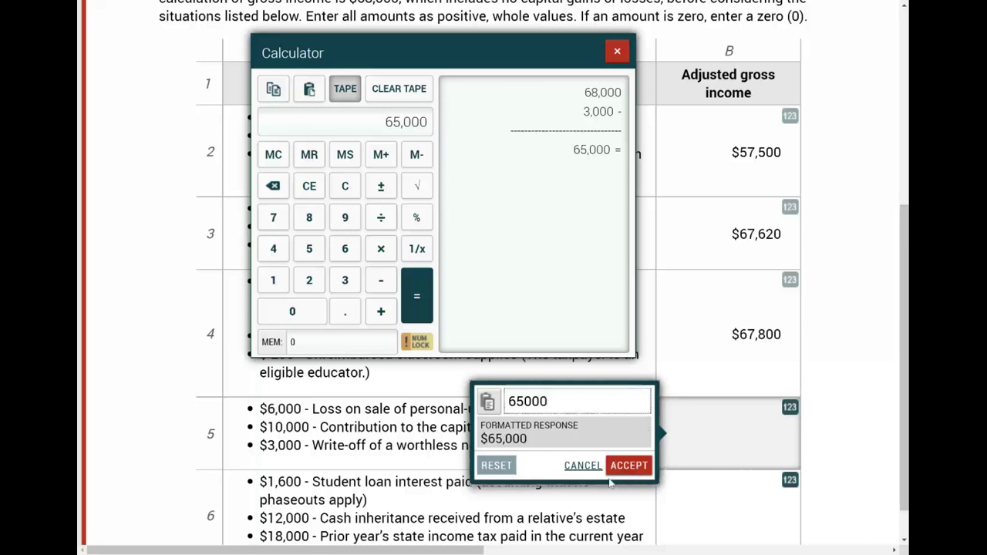
pyautogui.click(629, 466)
# Clear the calculator tape and enter 68,000 as the gross income
pyautogui.scroll(-2, 645, 475)
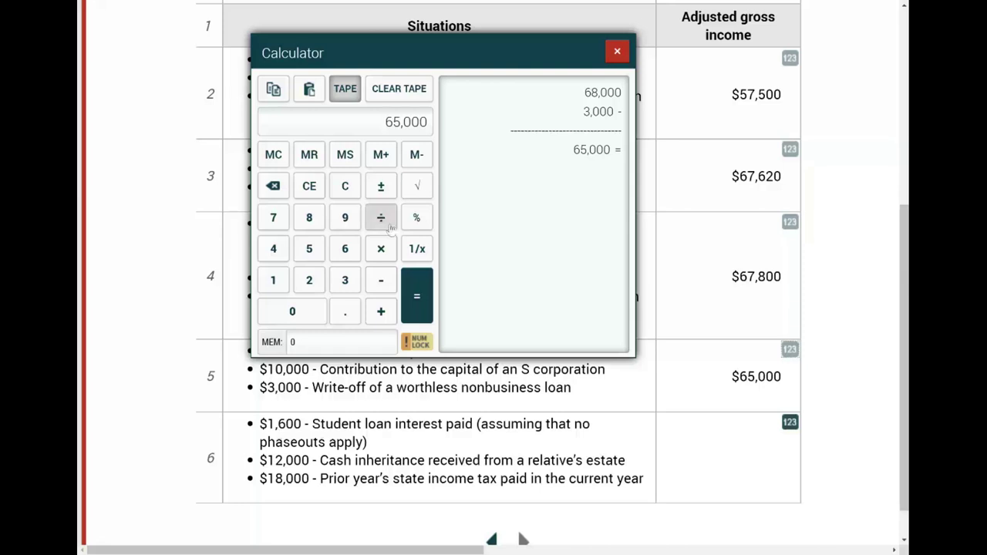
pyautogui.click(399, 89)
pyautogui.click(345, 249)
pyautogui.click(309, 217)
pyautogui.click(295, 315)
pyautogui.click(295, 315)
pyautogui.click(298, 318)
# Review row 6's $1,600 student loan interest and its phaseouts note by highlighting them
pyautogui.moveTo(259, 425); pyautogui.dragTo(307, 429)
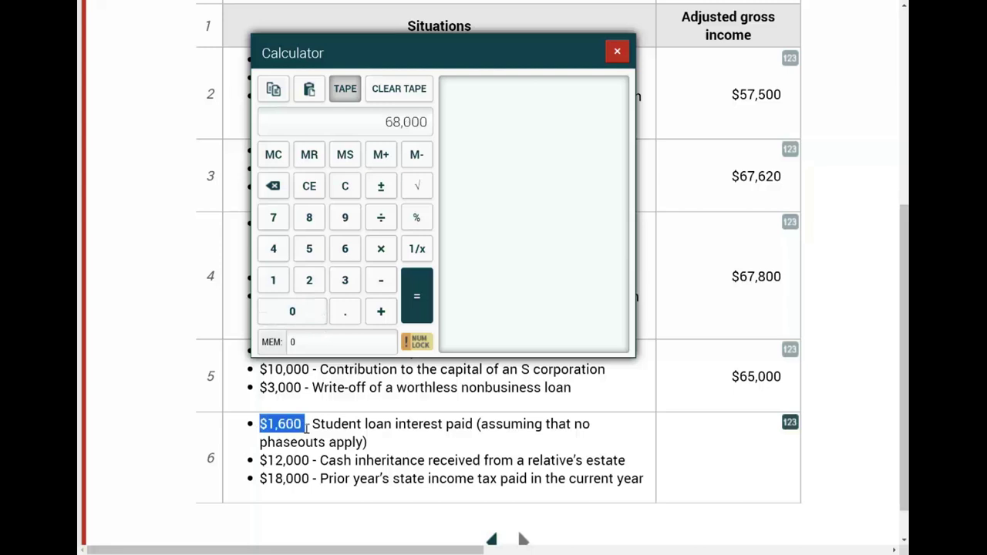
pyautogui.click(484, 429)
pyautogui.moveTo(368, 442); pyautogui.dragTo(240, 425)
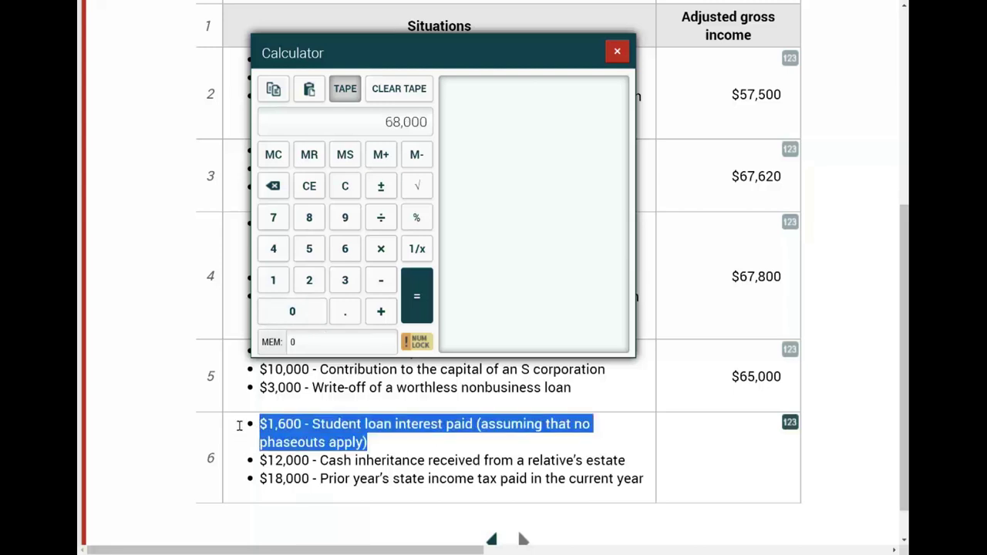
pyautogui.click(385, 439)
pyautogui.moveTo(480, 429); pyautogui.dragTo(531, 442)
pyautogui.click(530, 442)
pyautogui.moveTo(385, 443); pyautogui.dragTo(268, 441)
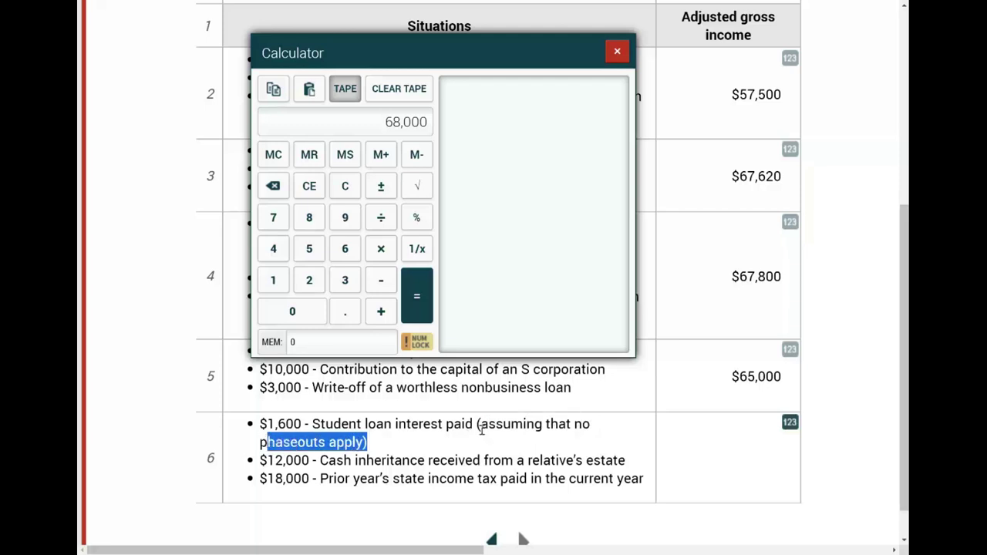
pyautogui.click(312, 449)
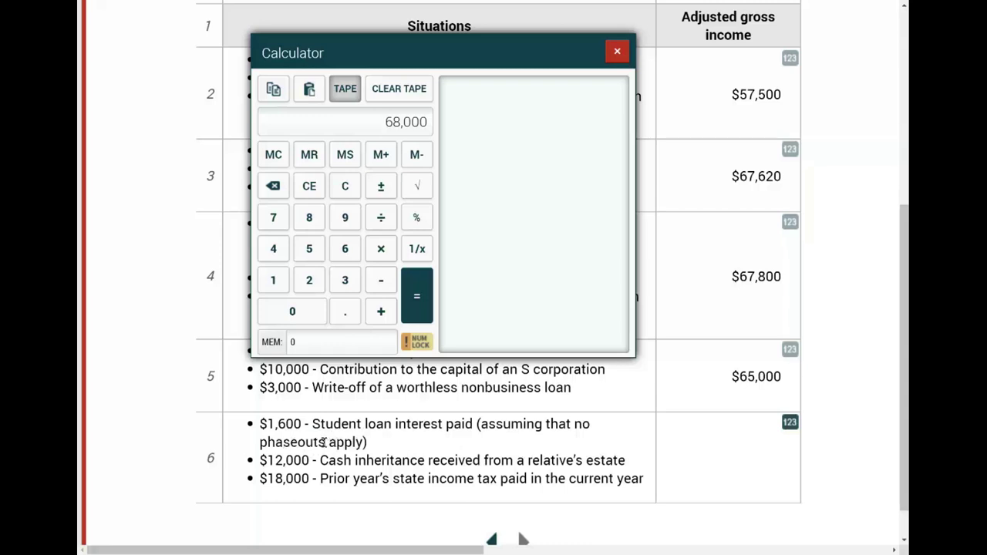
pyautogui.moveTo(265, 425); pyautogui.dragTo(457, 430)
pyautogui.click(454, 429)
pyautogui.moveTo(265, 424); pyautogui.dragTo(312, 424)
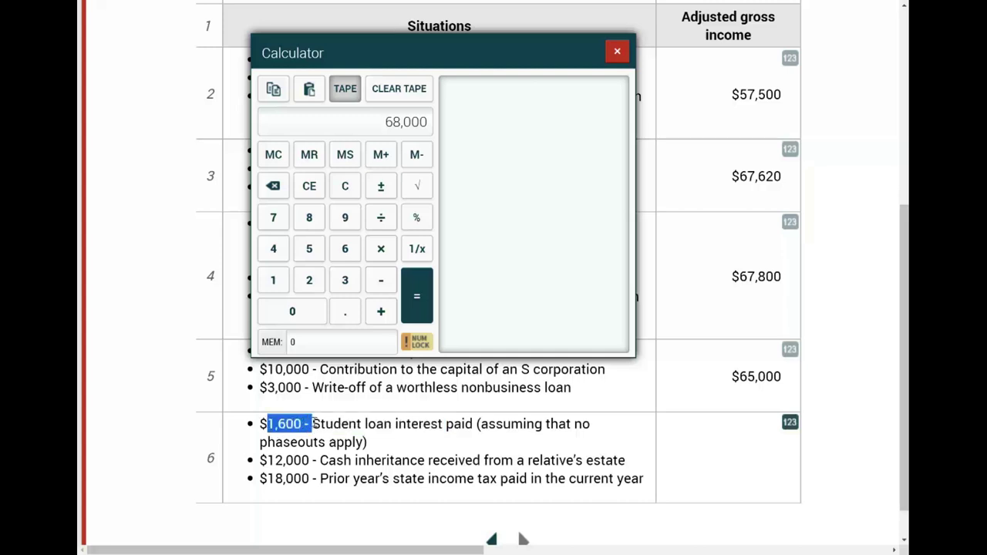
pyautogui.click(312, 425)
pyautogui.moveTo(267, 425); pyautogui.dragTo(313, 425)
pyautogui.click(315, 434)
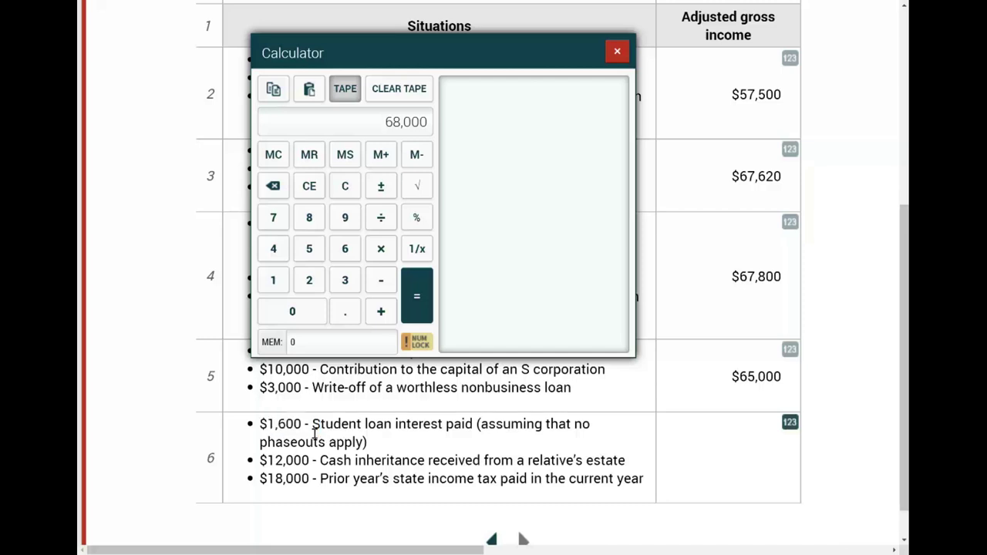
# Subtract 1,600 from 68,000 on the calculator, giving 66,400
pyautogui.click(378, 281)
pyautogui.click(273, 280)
pyautogui.click(344, 248)
pyautogui.click(297, 311)
pyautogui.click(297, 311)
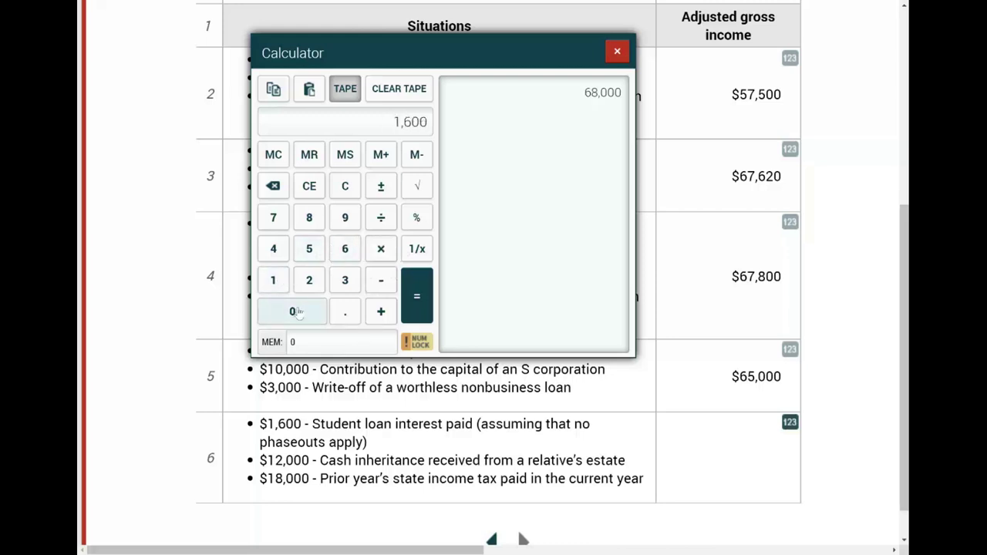
pyautogui.click(424, 309)
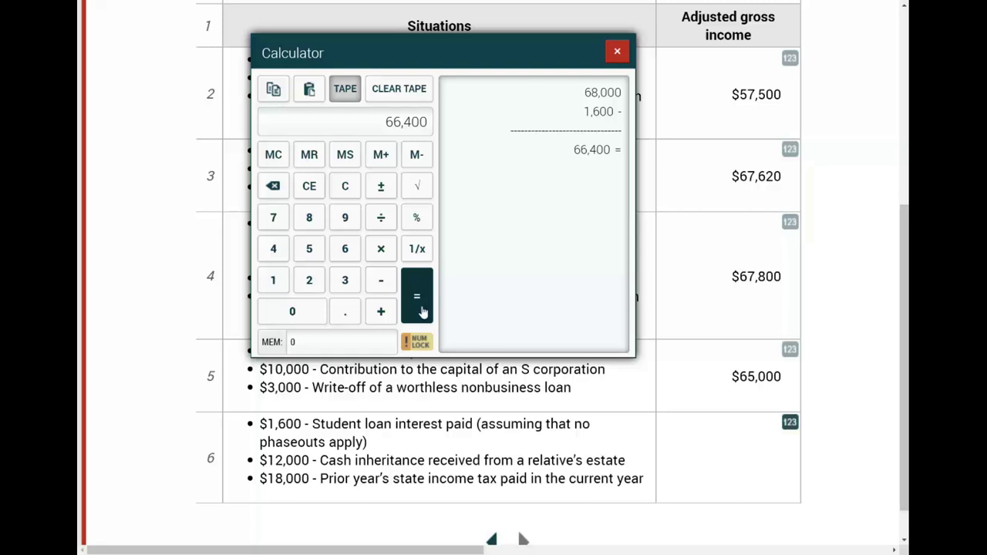
# Review row 6's $12,000 cash inheritance and prior-year state income tax lines
pyautogui.moveTo(271, 464); pyautogui.dragTo(293, 461)
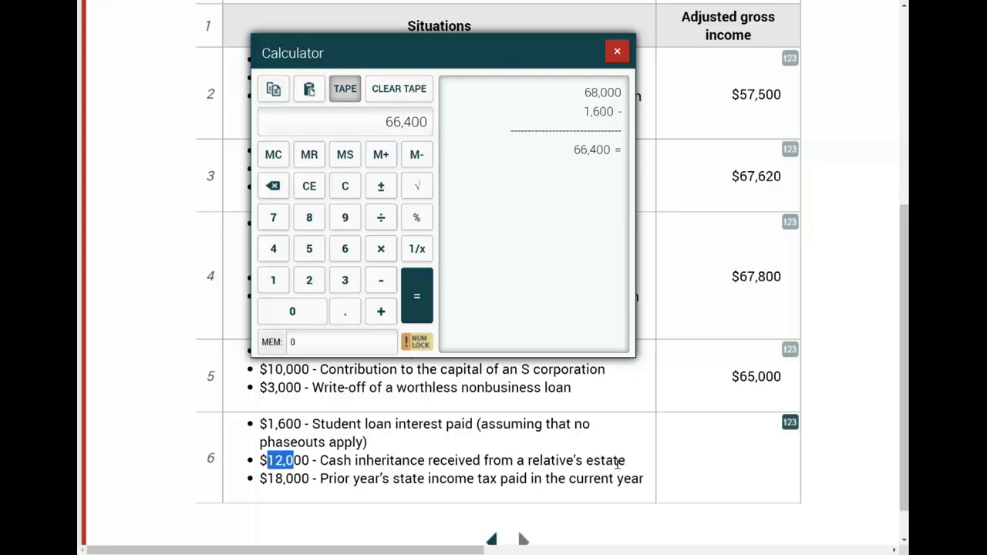
pyautogui.moveTo(626, 461); pyautogui.dragTo(436, 461)
pyautogui.moveTo(267, 460); pyautogui.dragTo(307, 460)
pyautogui.moveTo(628, 462); pyautogui.dragTo(302, 479)
pyautogui.click(301, 474)
pyautogui.click(332, 490)
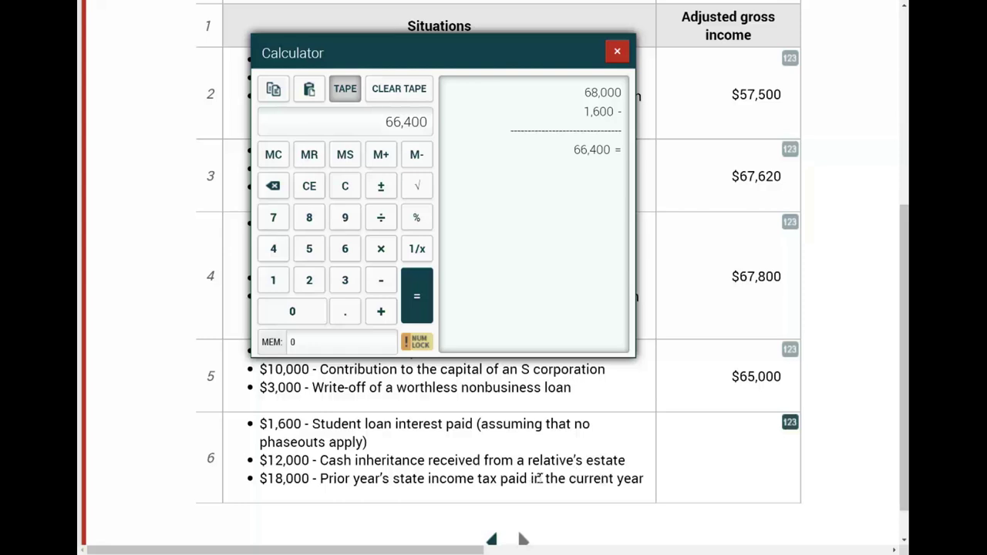
pyautogui.moveTo(401, 479); pyautogui.dragTo(476, 481)
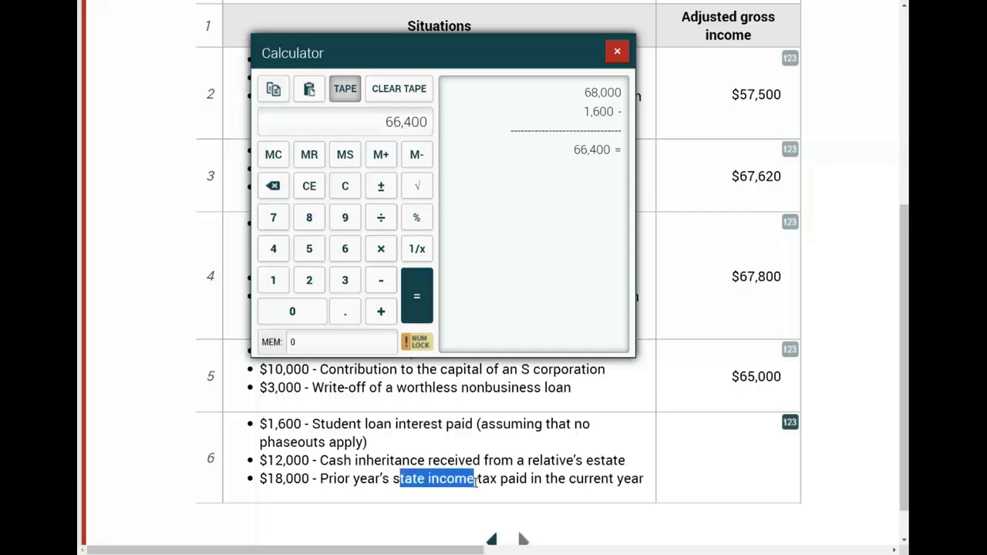
pyautogui.click(476, 482)
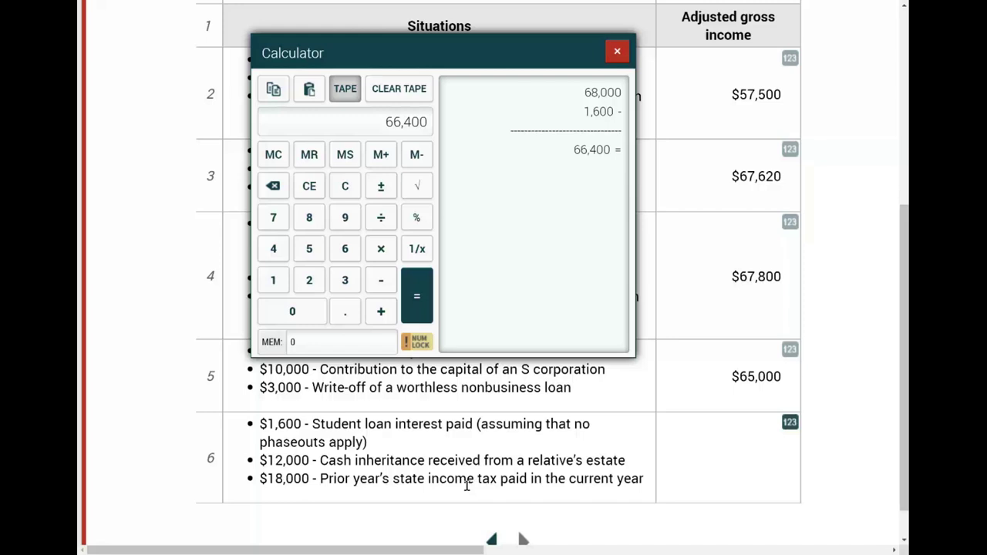
pyautogui.moveTo(257, 479); pyautogui.dragTo(646, 480)
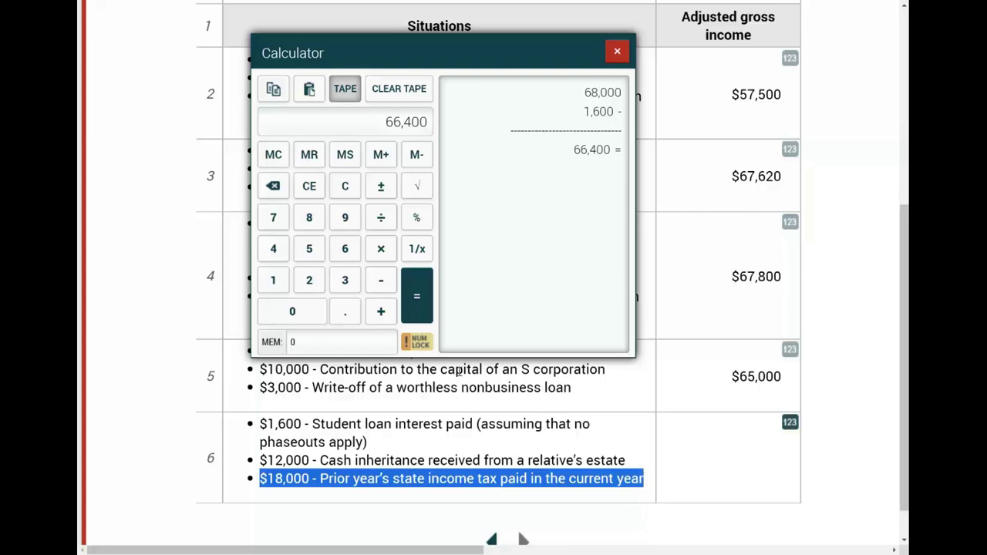
# Enter 66,400 as row 6's adjusted gross income and accept it
pyautogui.click(787, 429)
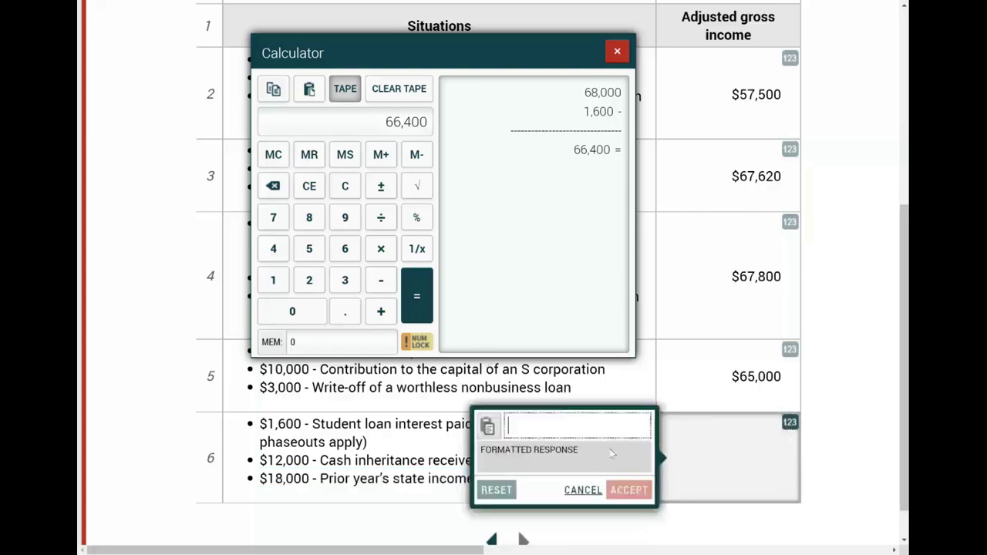
pyautogui.write('66,400')
pyautogui.click(627, 491)
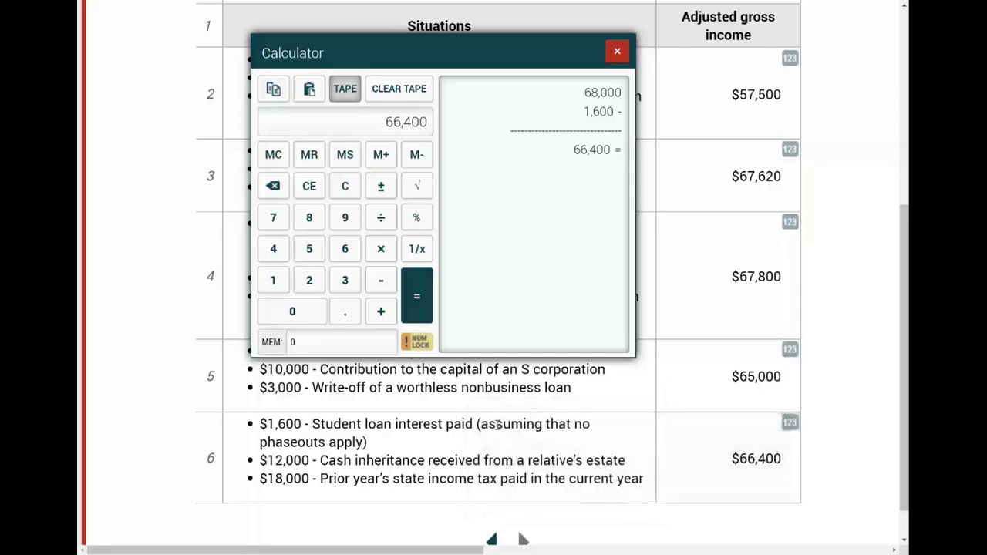
pyautogui.scroll(1, 499, 429)
# Close the calculator and scroll back up toward the AGI question
pyautogui.click(621, 54)
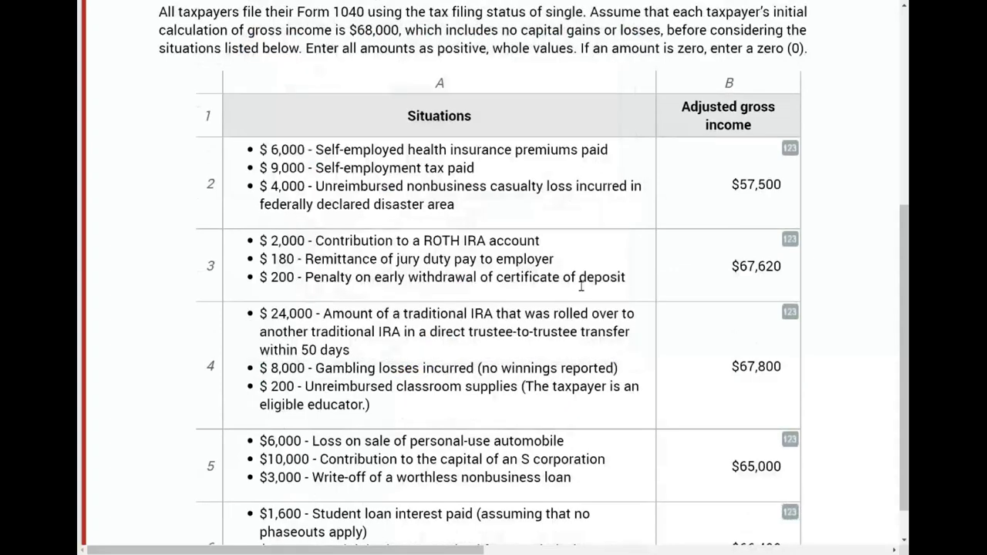
pyautogui.scroll(-1, 568, 332)
pyautogui.scroll(5, 568, 331)
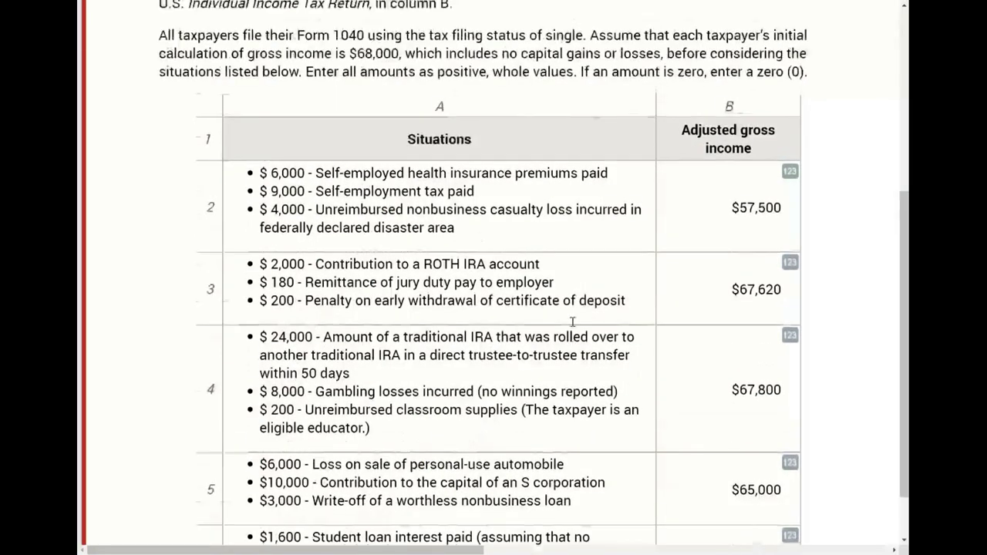
pyautogui.scroll(1, 572, 321)
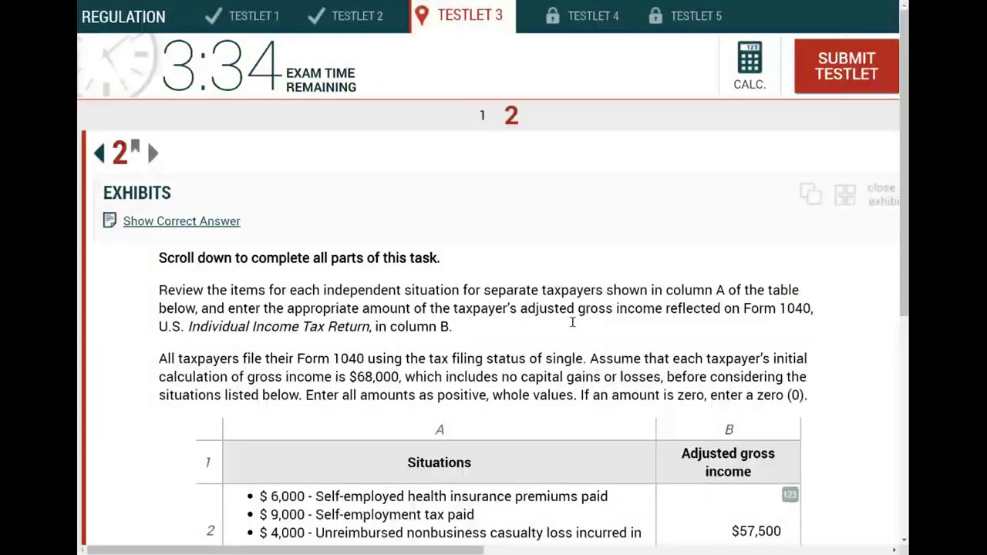
pyautogui.scroll(-1, 572, 323)
pyautogui.scroll(1, 572, 322)
pyautogui.scroll(-1, 572, 322)
pyautogui.scroll(1, 572, 322)
pyautogui.scroll(-2, 433, 363)
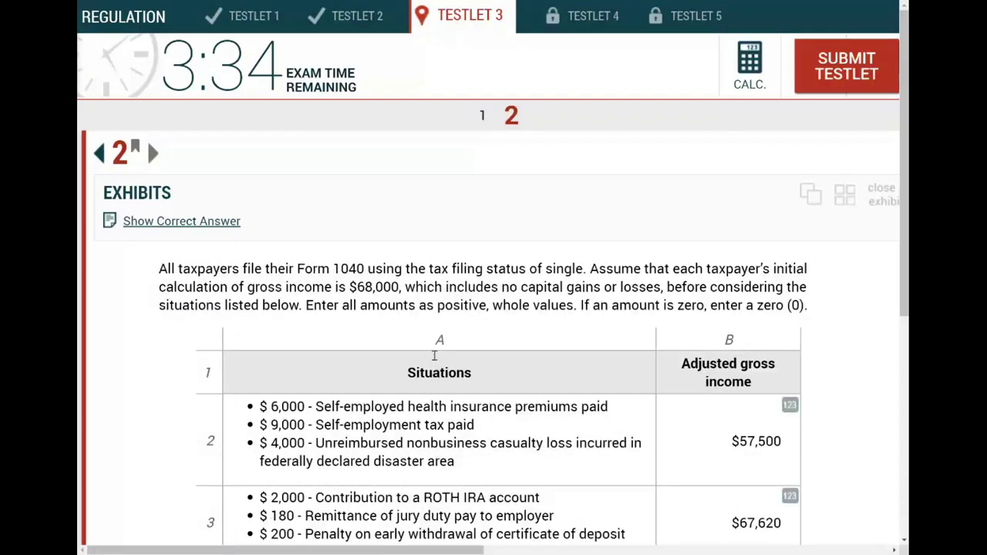
pyautogui.scroll(2, 434, 356)
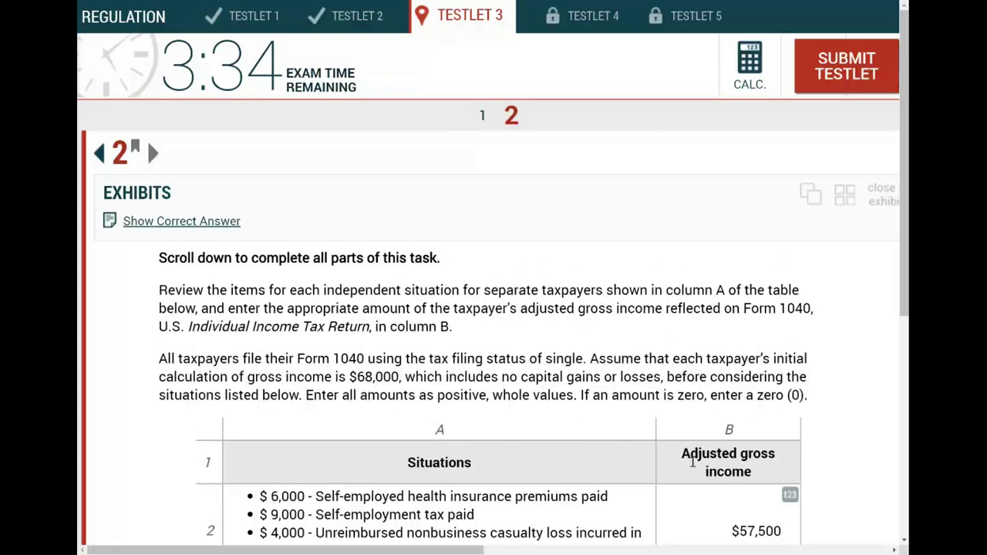
# Review the Adjusted gross income column heading, then return to the question's instructions
pyautogui.moveTo(688, 455); pyautogui.dragTo(761, 472)
pyautogui.click(661, 488)
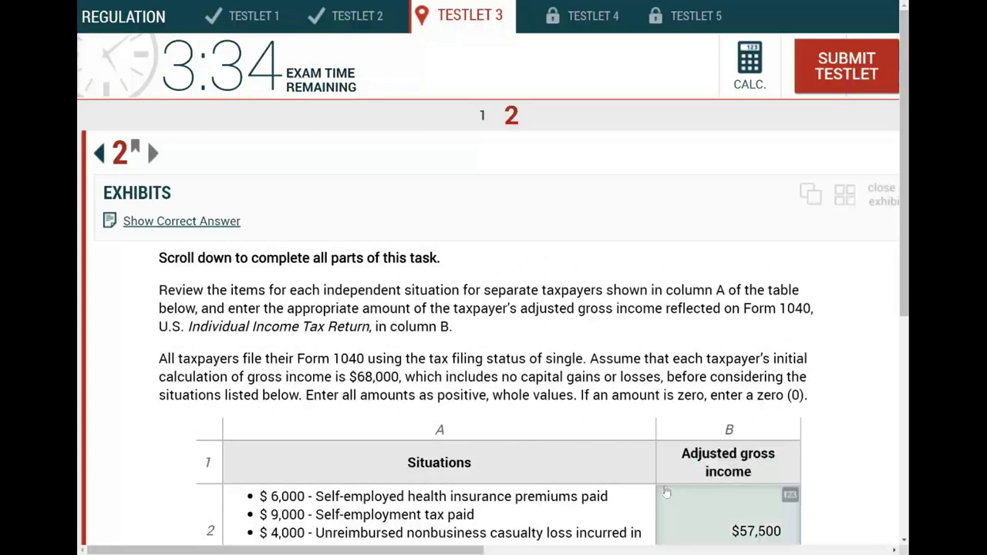
pyautogui.scroll(-2, 661, 487)
pyautogui.scroll(2, 661, 488)
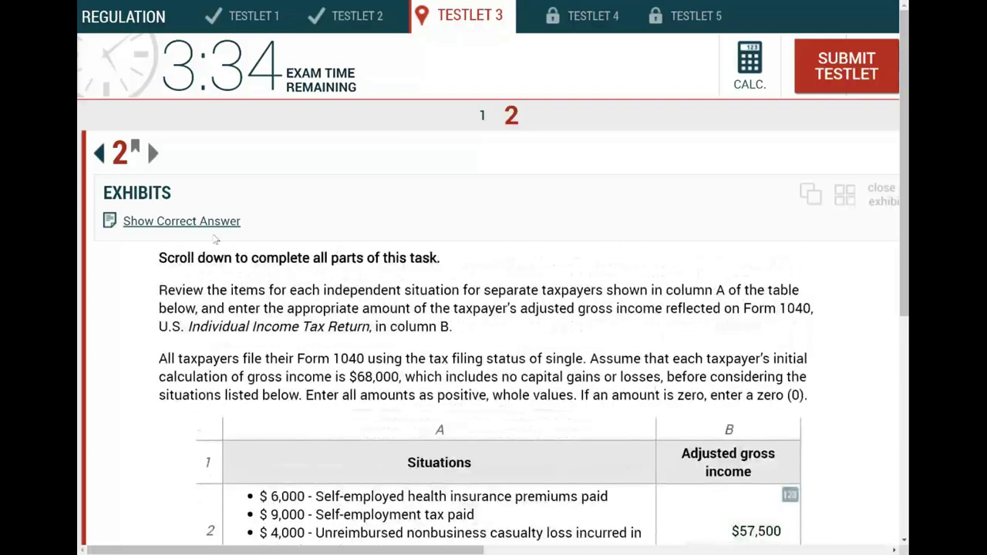
pyautogui.moveTo(761, 471); pyautogui.dragTo(661, 452)
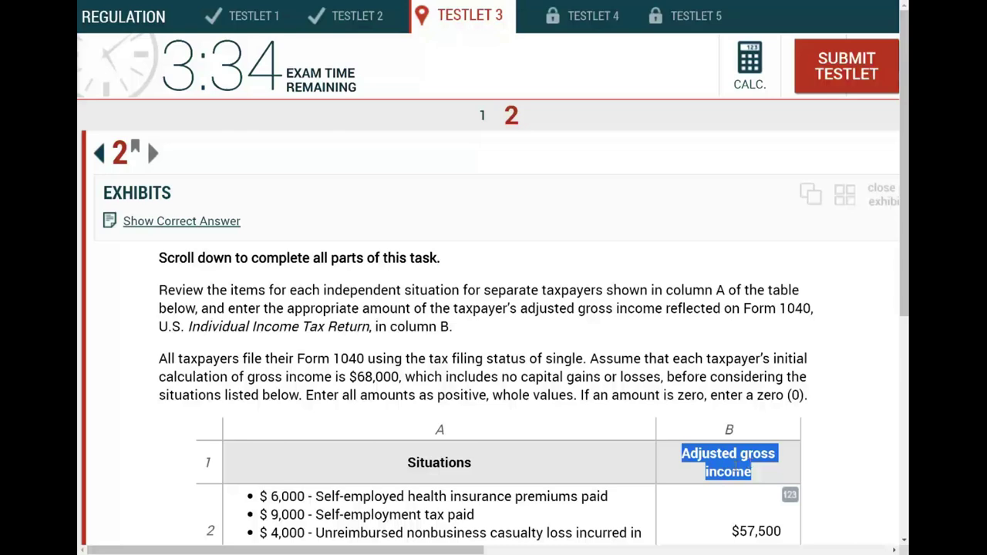
pyautogui.scroll(-5, 625, 492)
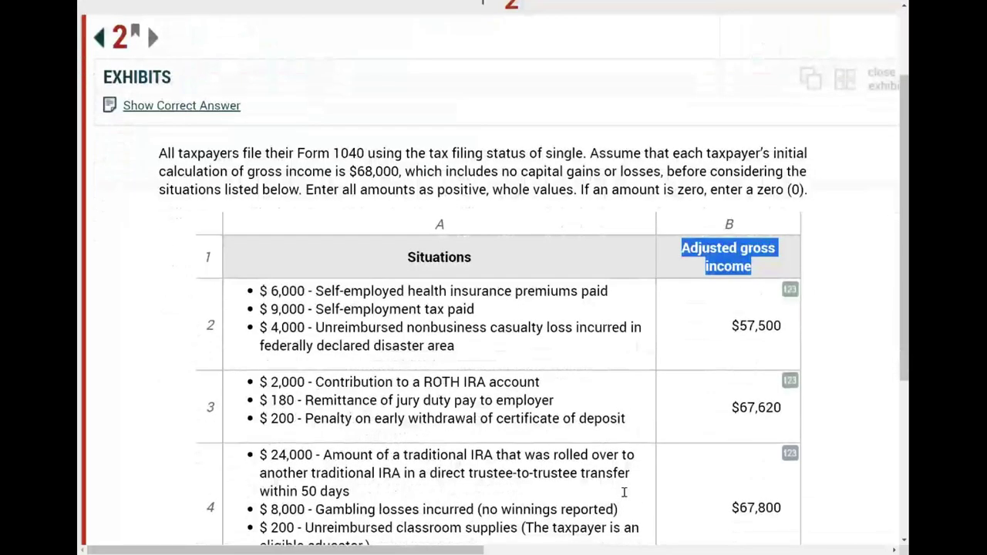
pyautogui.scroll(2, 625, 489)
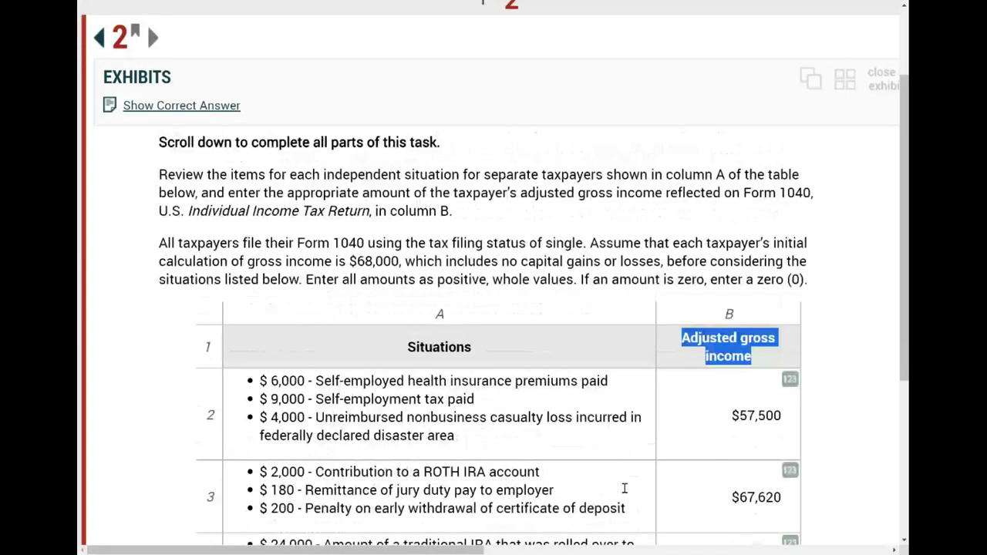
pyautogui.scroll(3, 625, 488)
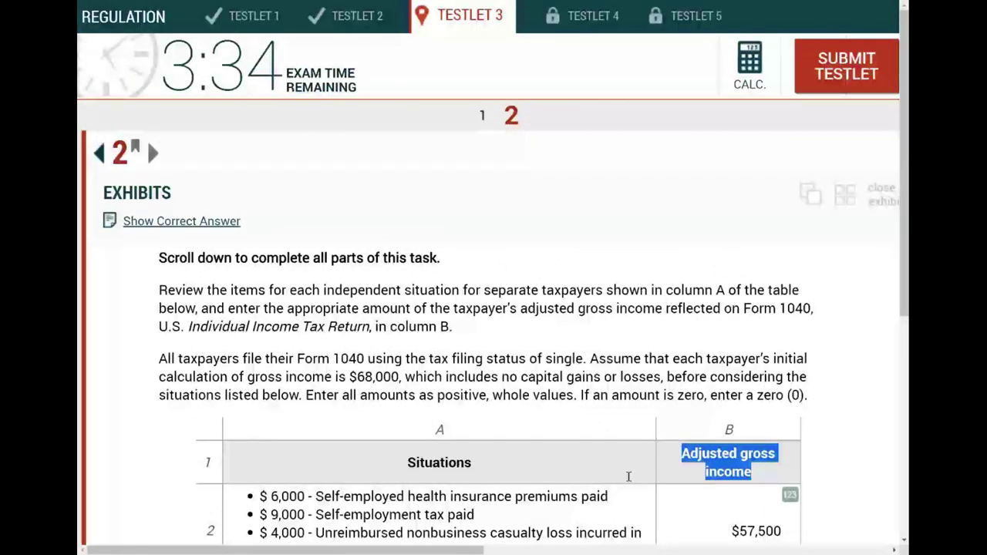